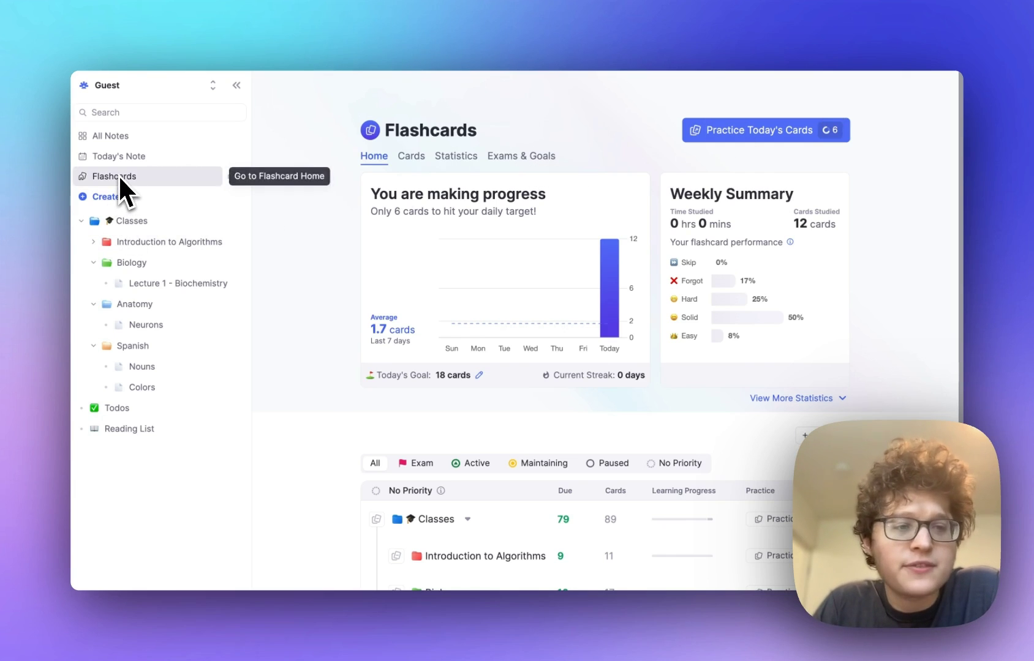
Step: Show all 95 flashcards in the card table and scroll across its columns
{"action": "left_click", "coordinate": [406, 157]}
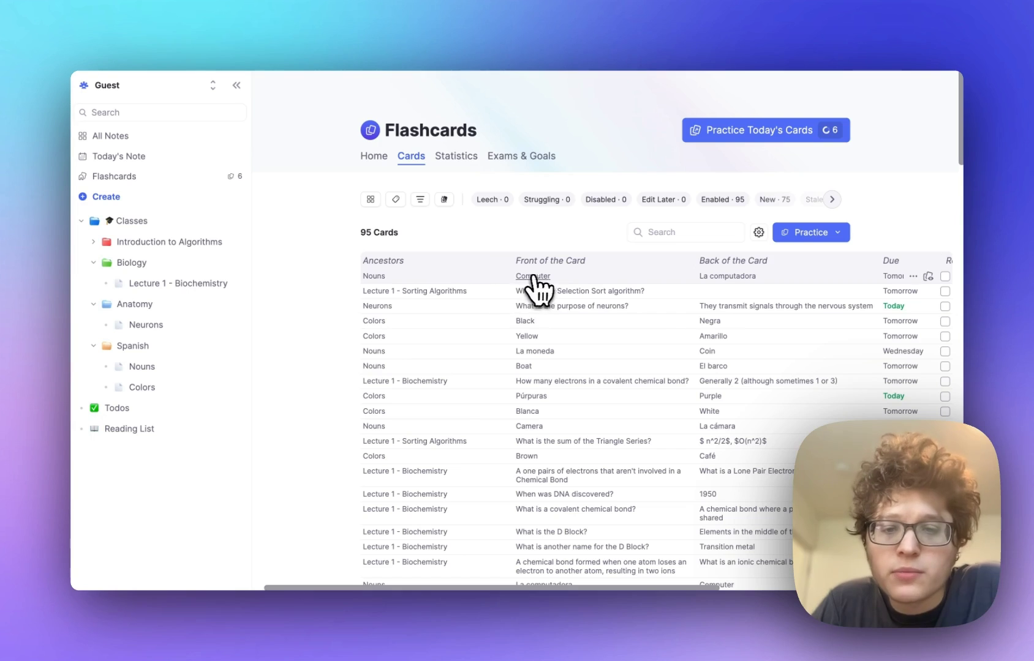
{"action": "scroll", "coordinate": [616, 289], "scroll_direction": "right", "scroll_amount": 2}
{"action": "scroll", "coordinate": [616, 288], "scroll_direction": "left", "scroll_amount": 2}
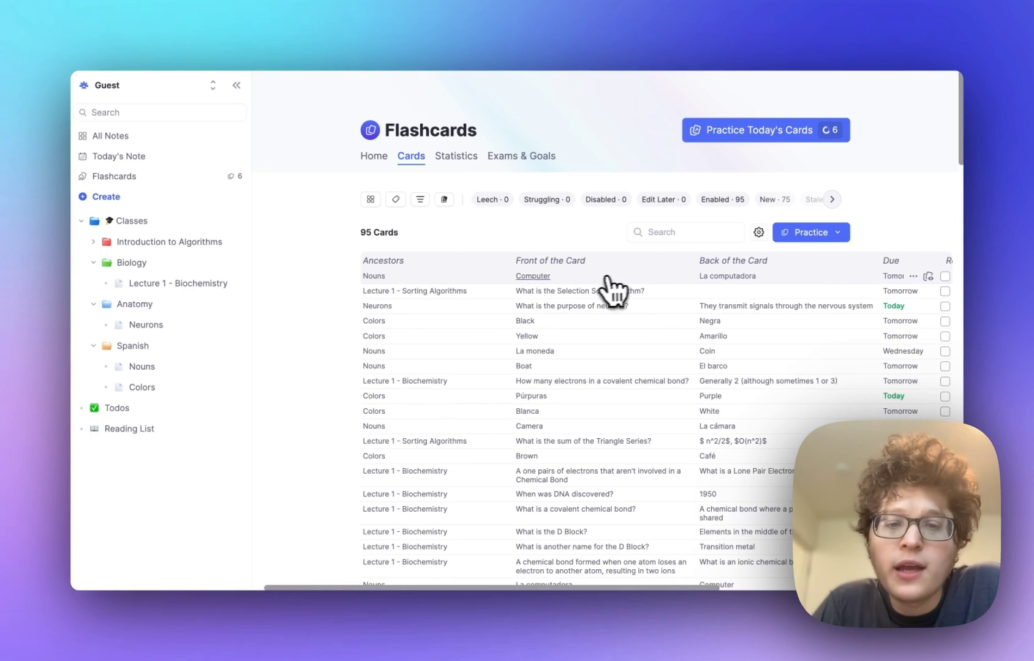
{"action": "left_click", "coordinate": [534, 279]}
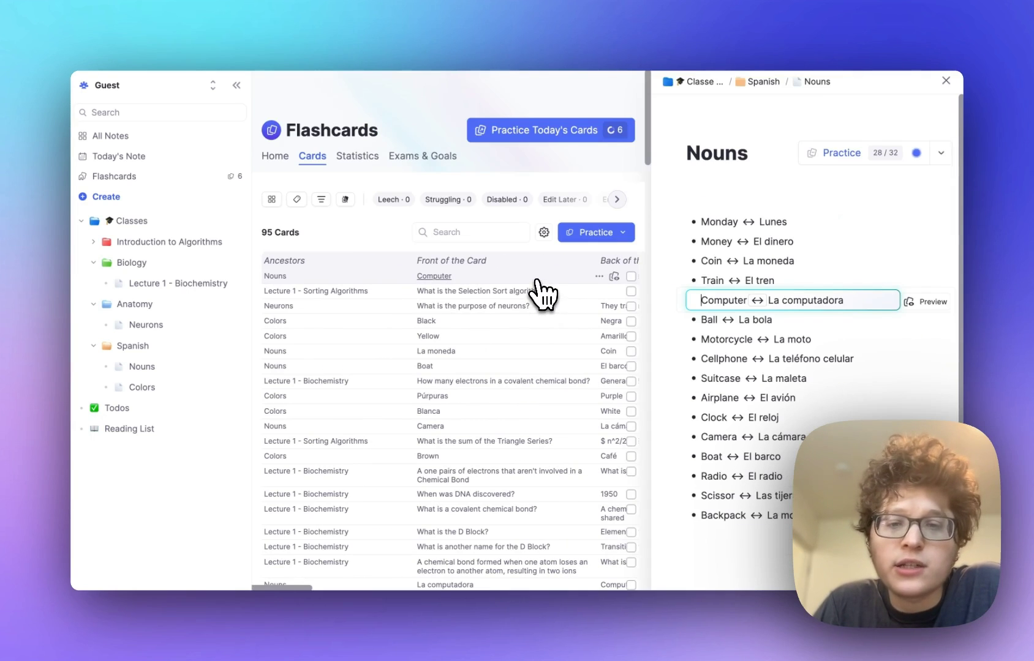
{"action": "left_click", "coordinate": [727, 300]}
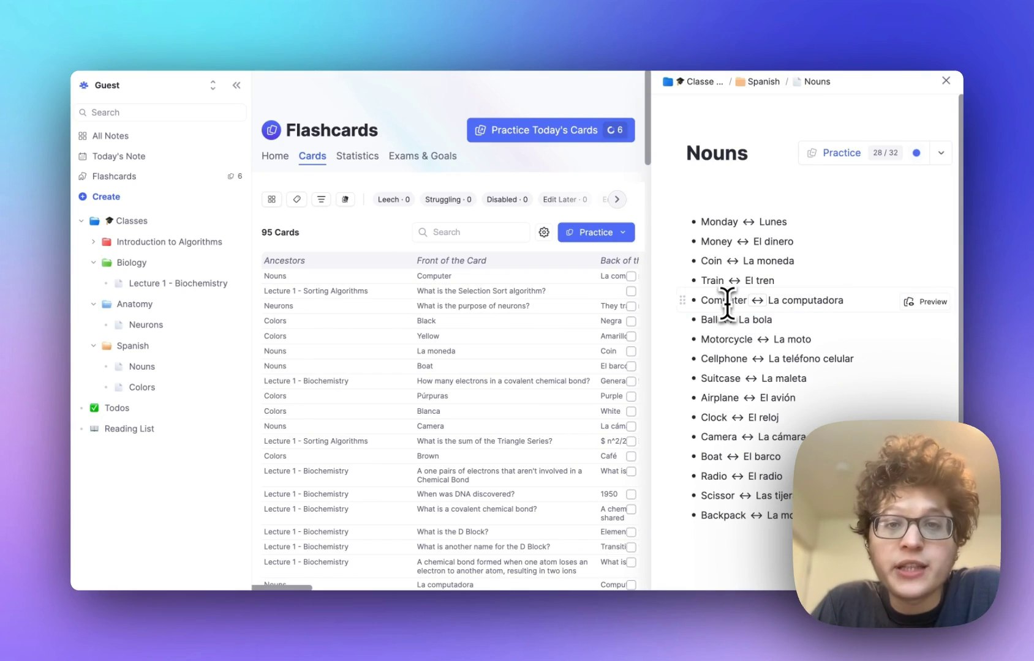
{"action": "left_click", "coordinate": [438, 306]}
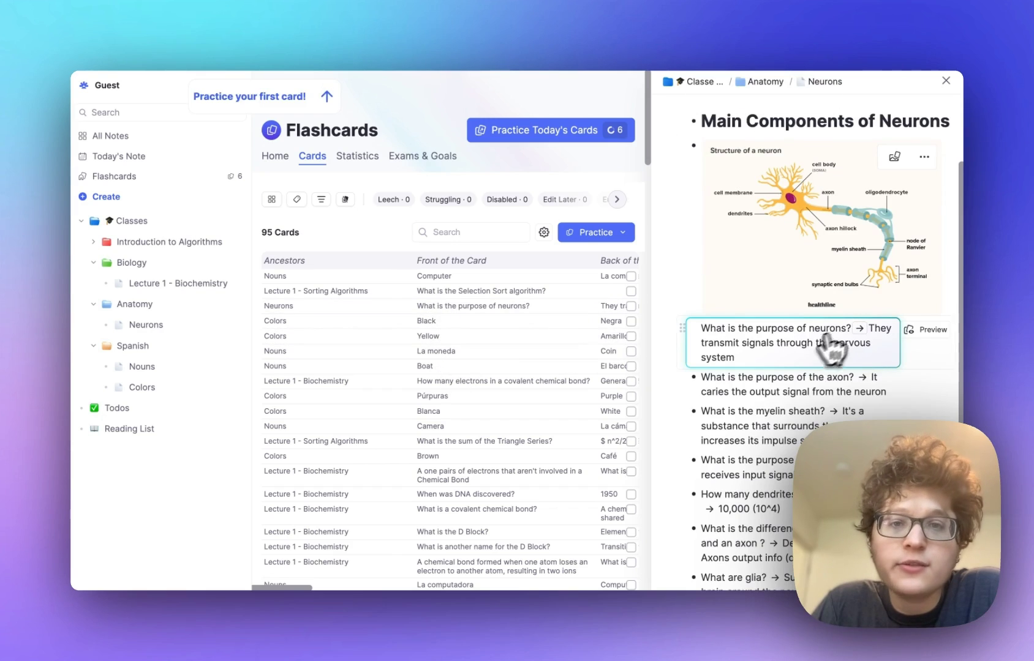
{"action": "key", "text": "Escape"}
{"action": "scroll", "coordinate": [728, 336], "scroll_direction": "right", "scroll_amount": 2}
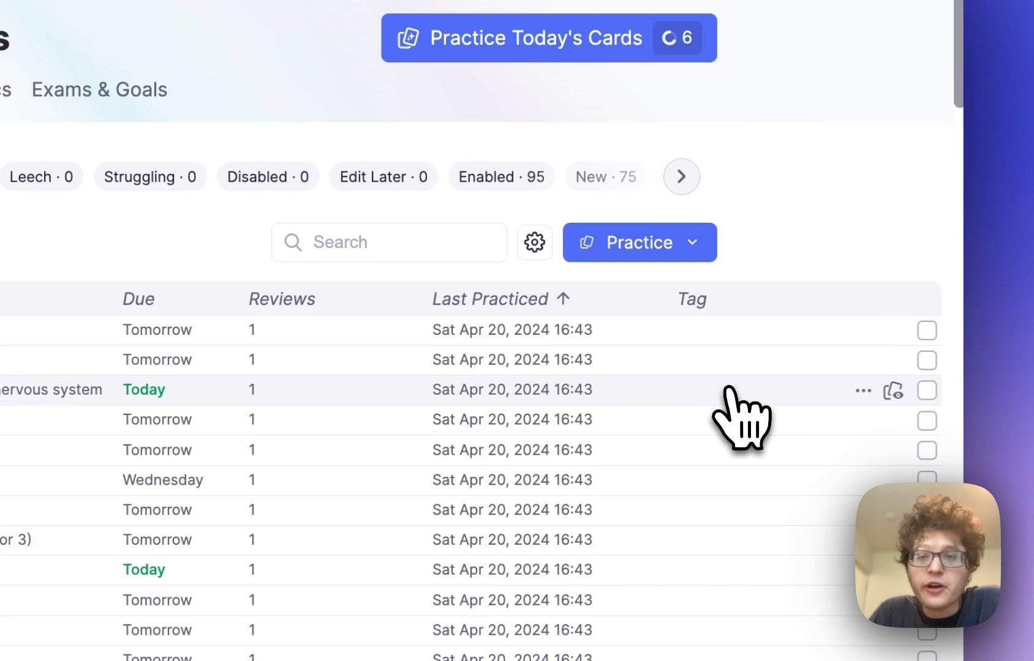
Step: Add extra columns such as Ease, Interval and Lapses to the card table
{"action": "left_click", "coordinate": [528, 253]}
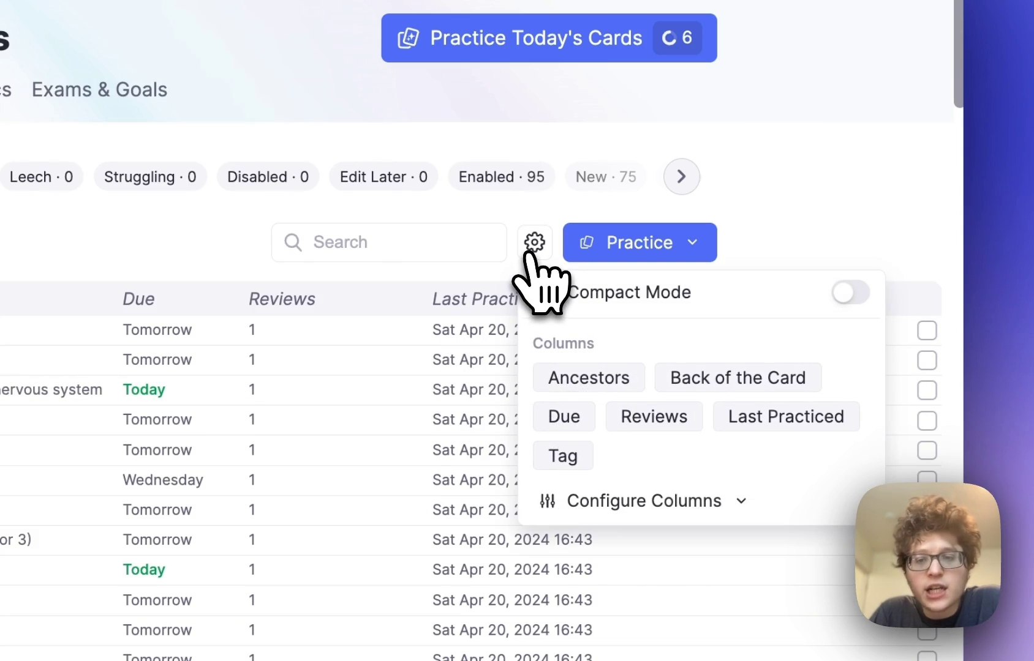
{"action": "left_click", "coordinate": [614, 501]}
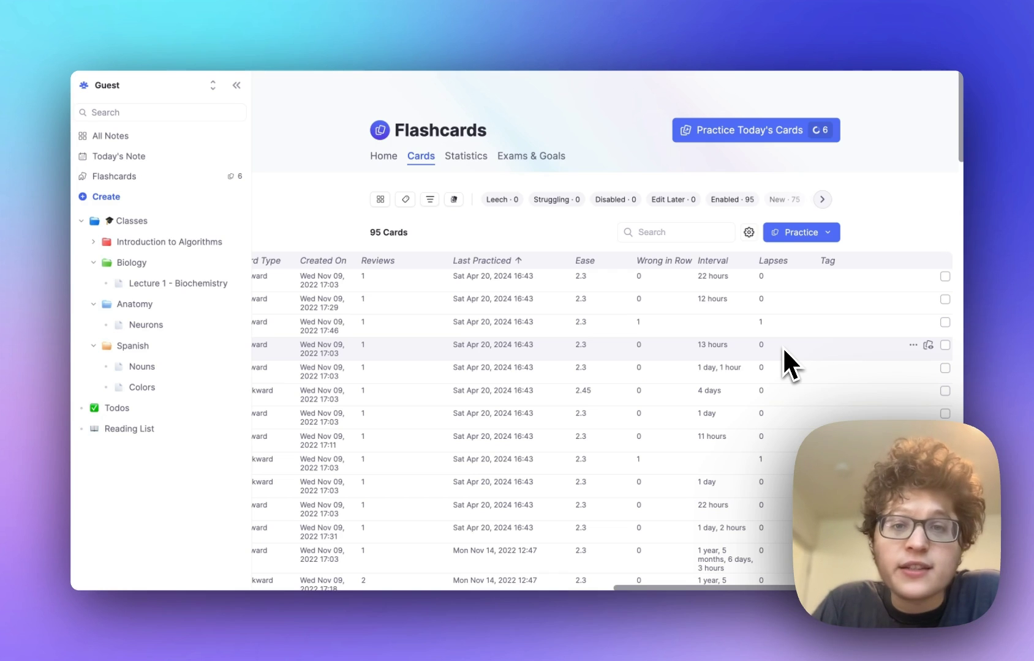
{"action": "scroll", "coordinate": [782, 347], "scroll_direction": "left", "scroll_amount": 10}
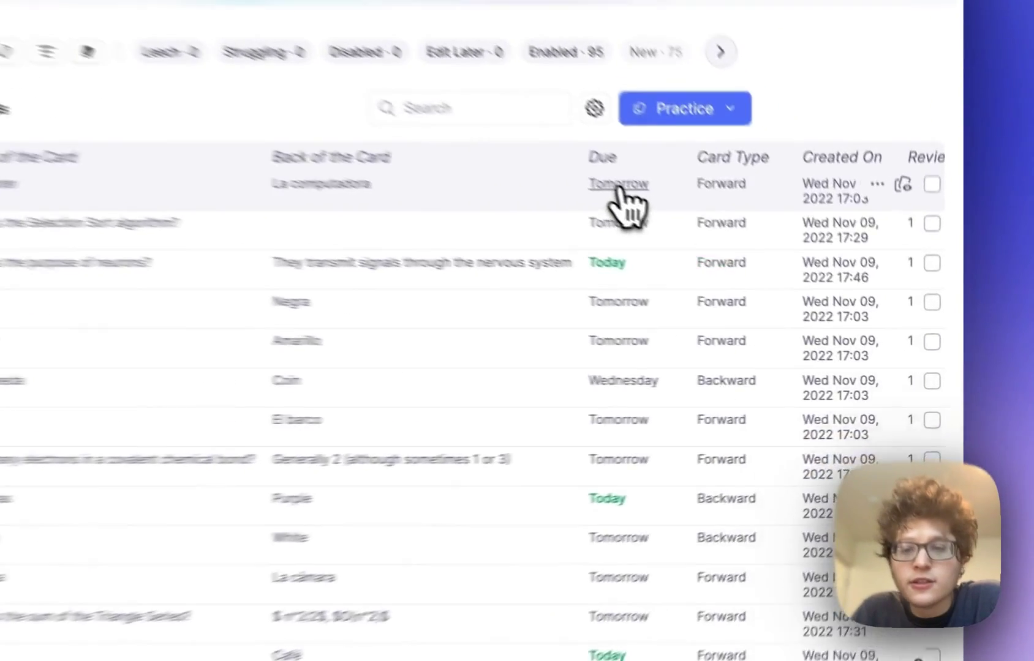
Step: Move the Computer card's next practice date to 24 April 2024
{"action": "left_click", "coordinate": [762, 276]}
{"action": "left_click", "coordinate": [530, 584]}
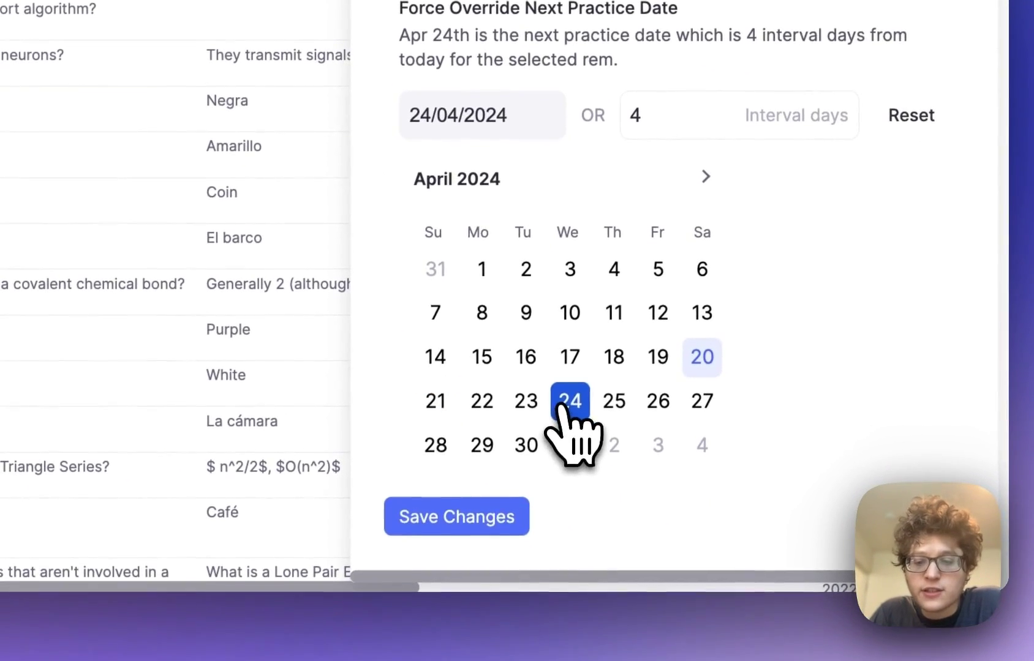
{"action": "left_click", "coordinate": [493, 513]}
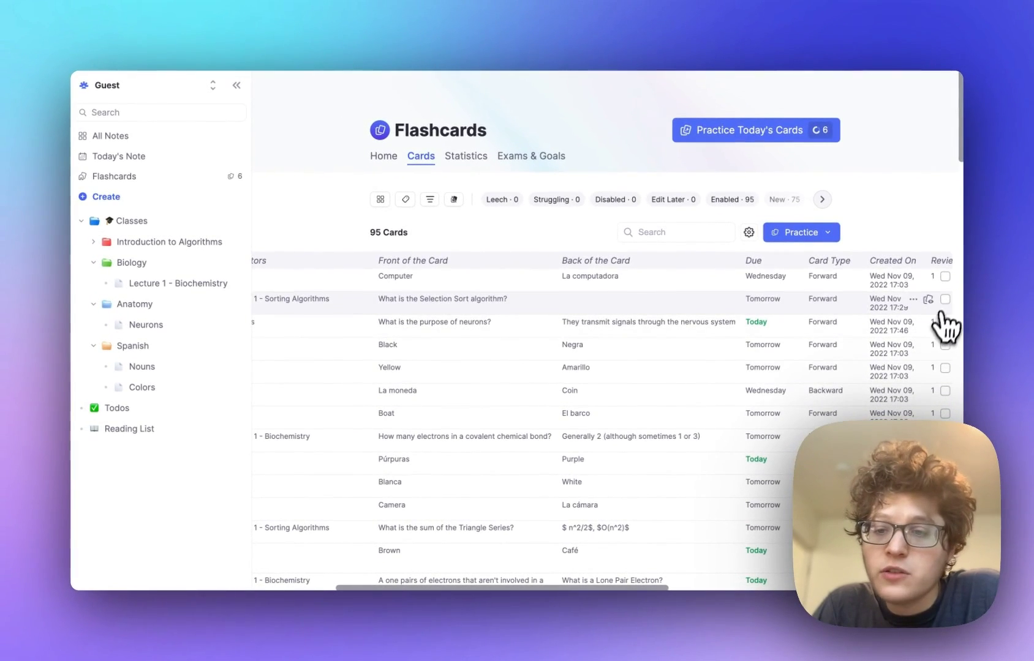
Step: Select the seven cards from Computer to Boat and check their bulk Practice options
{"action": "left_click", "coordinate": [945, 278]}
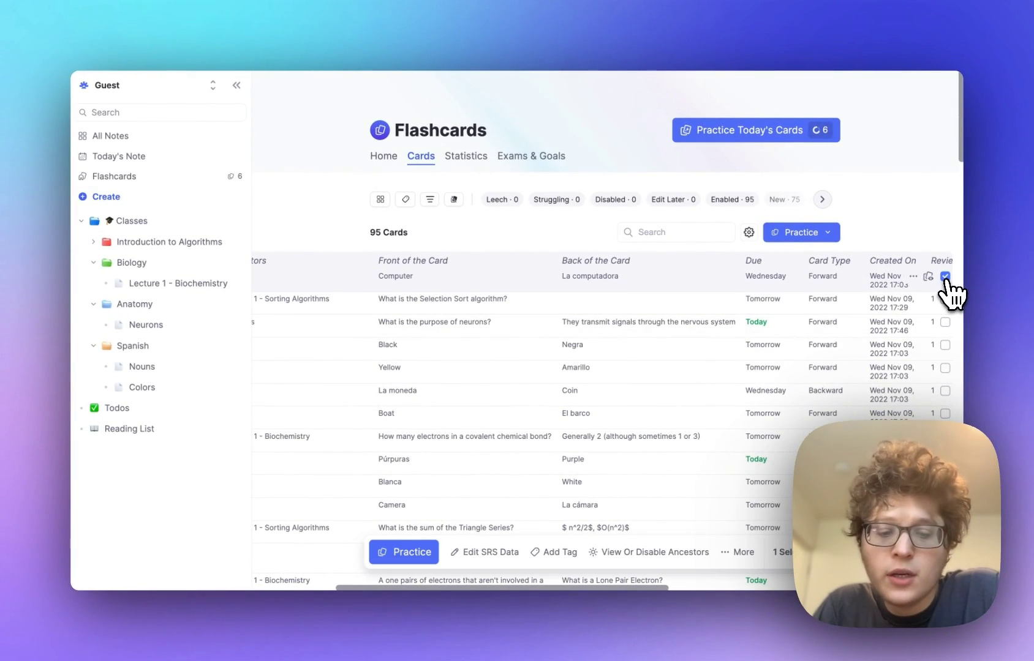
{"action": "left_click", "coordinate": [945, 414], "text": "shift"}
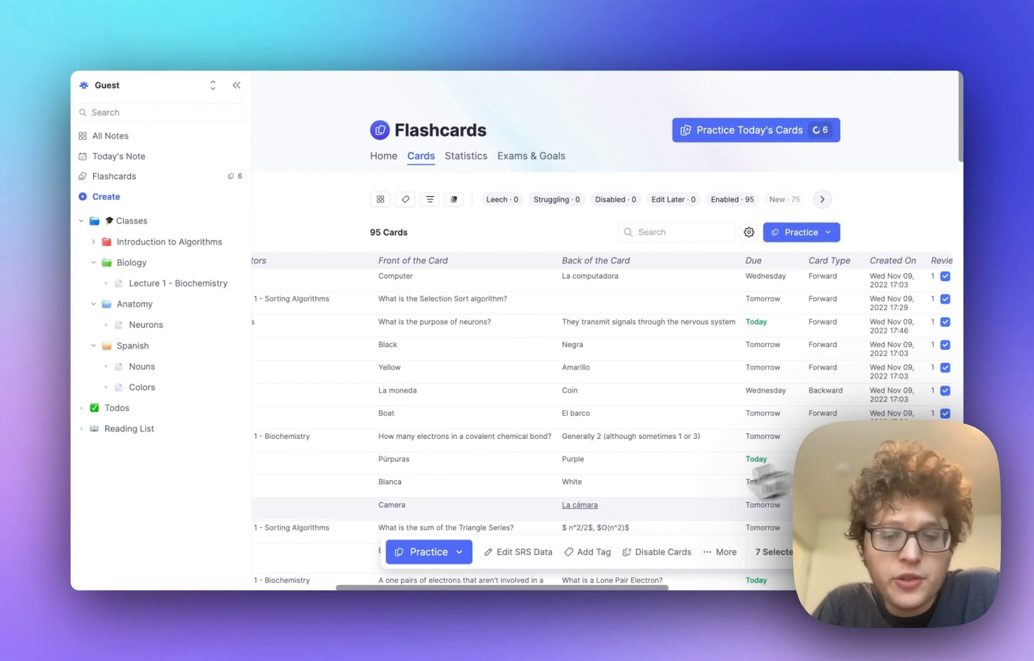
{"action": "left_click", "coordinate": [459, 552]}
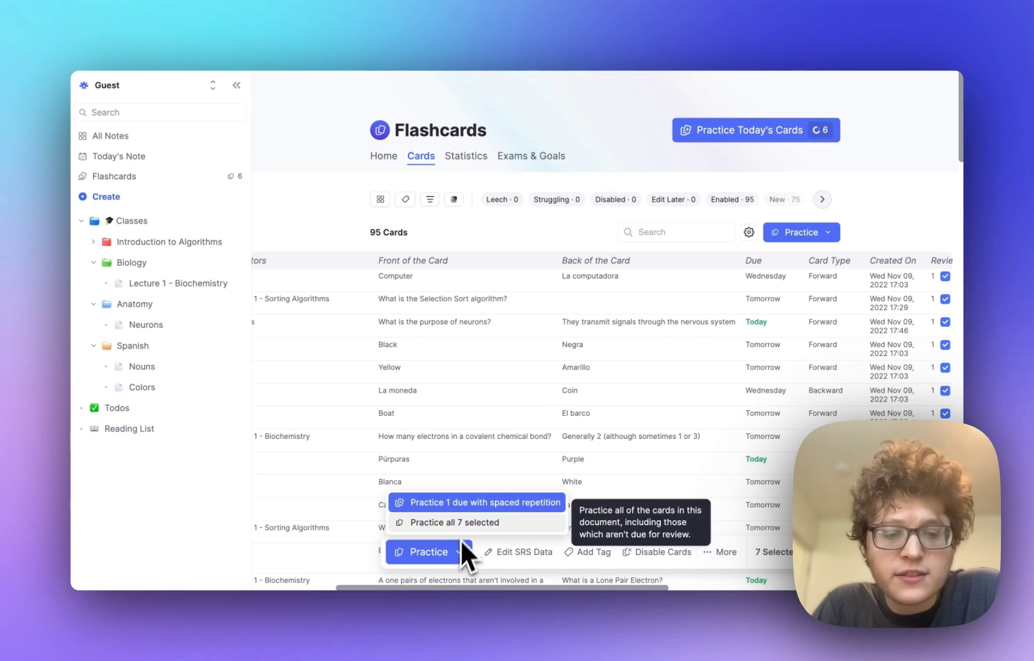
{"action": "key", "text": "Escape"}
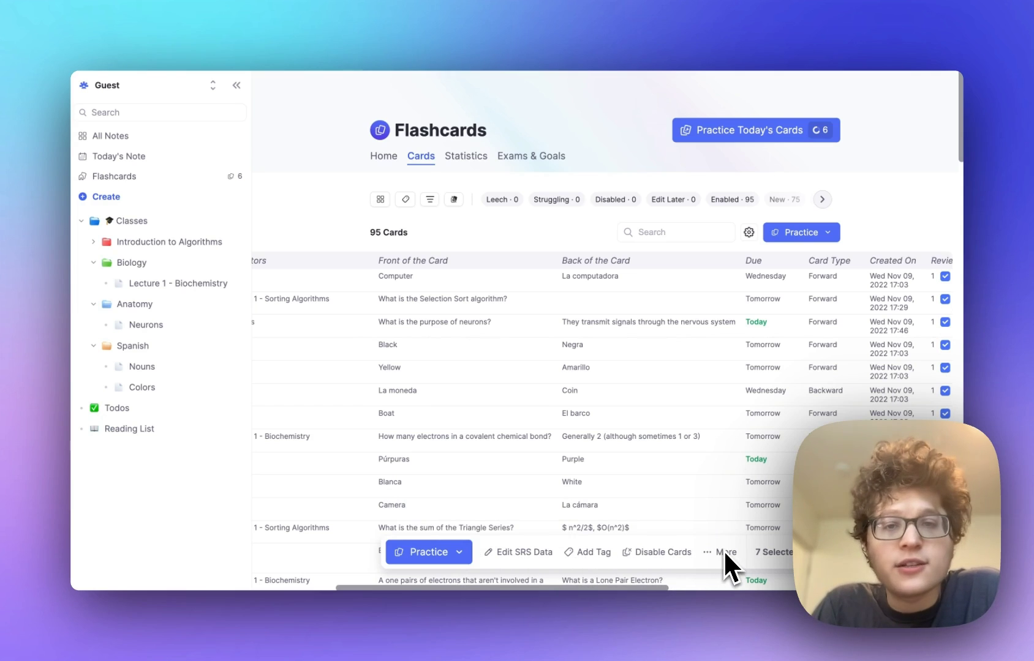
{"action": "left_click", "coordinate": [539, 553]}
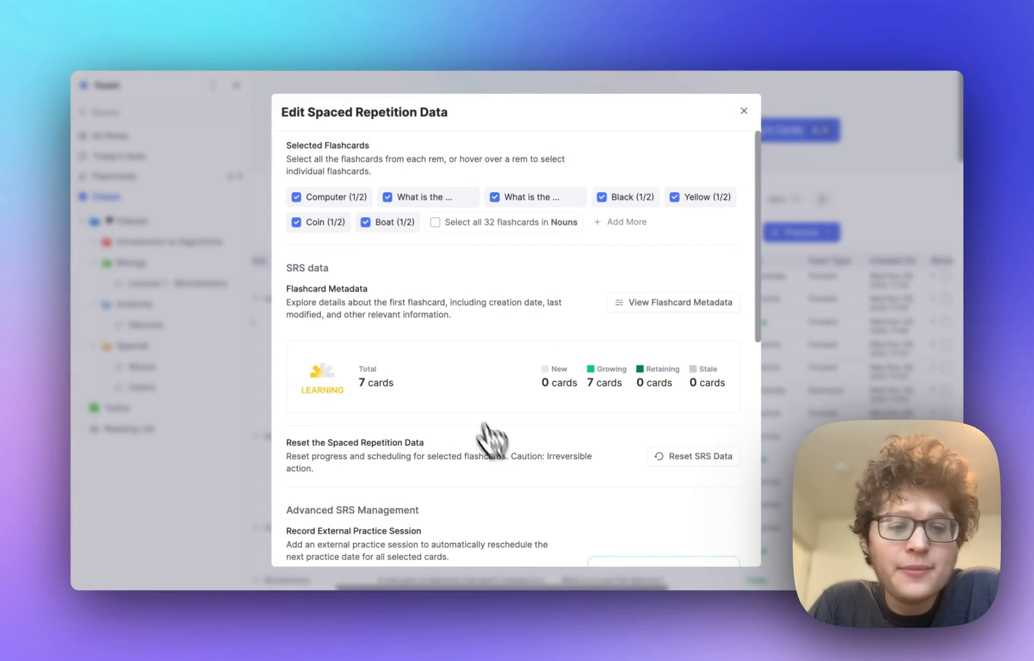
{"action": "scroll", "coordinate": [484, 428], "scroll_direction": "down", "scroll_amount": 10}
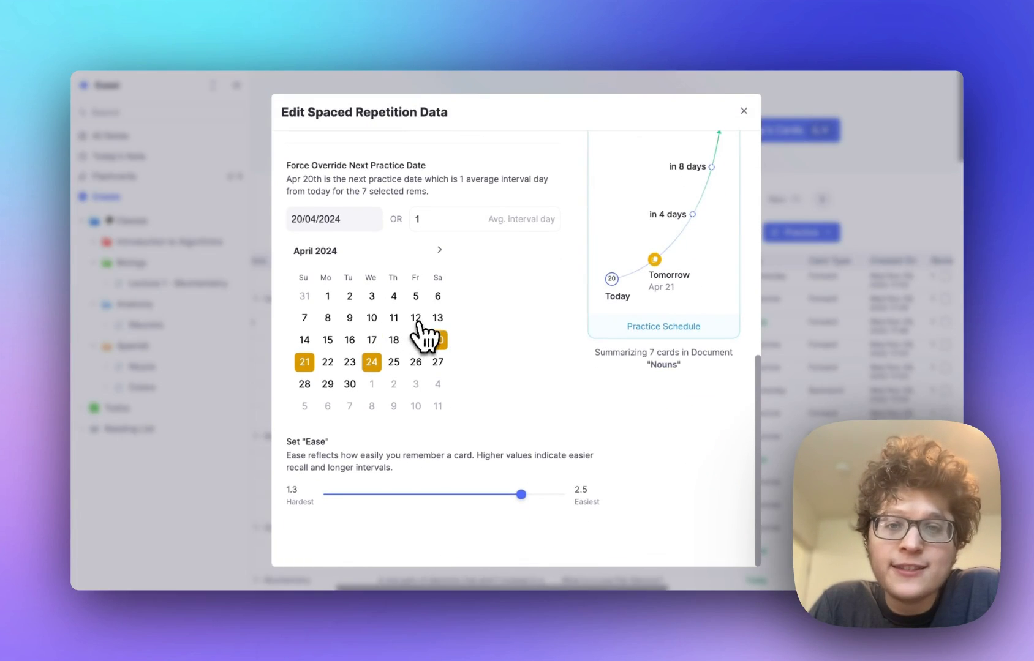
{"action": "scroll", "coordinate": [370, 502], "scroll_direction": "up", "scroll_amount": 3}
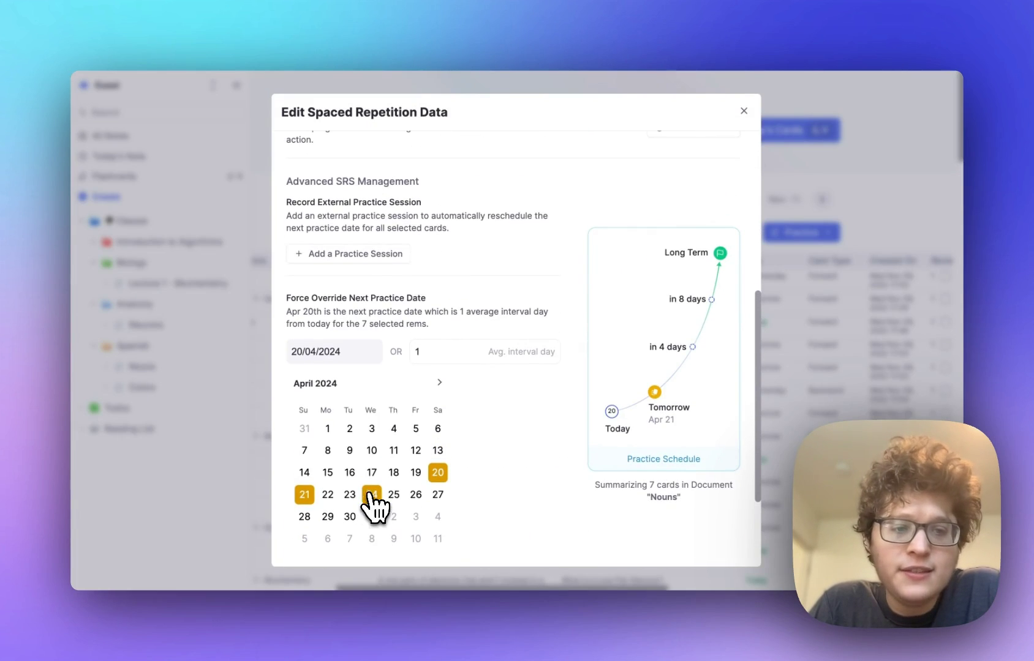
{"action": "left_click", "coordinate": [361, 269]}
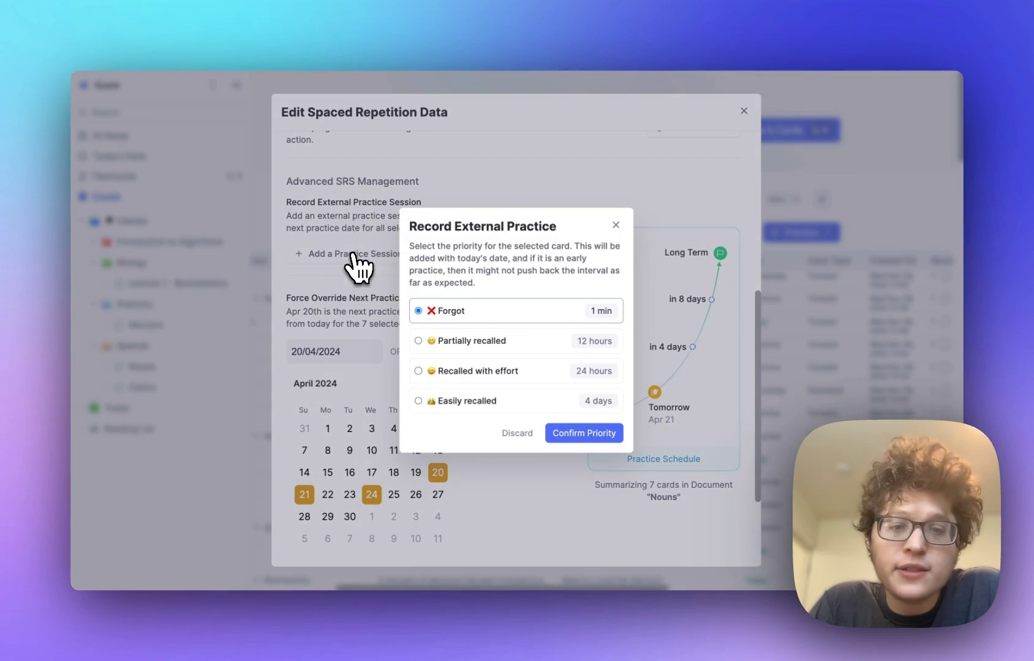
{"action": "left_click", "coordinate": [497, 385]}
{"action": "left_click", "coordinate": [589, 434]}
{"action": "scroll", "coordinate": [579, 454], "scroll_direction": "down", "scroll_amount": 1}
{"action": "scroll", "coordinate": [490, 460], "scroll_direction": "up", "scroll_amount": 10}
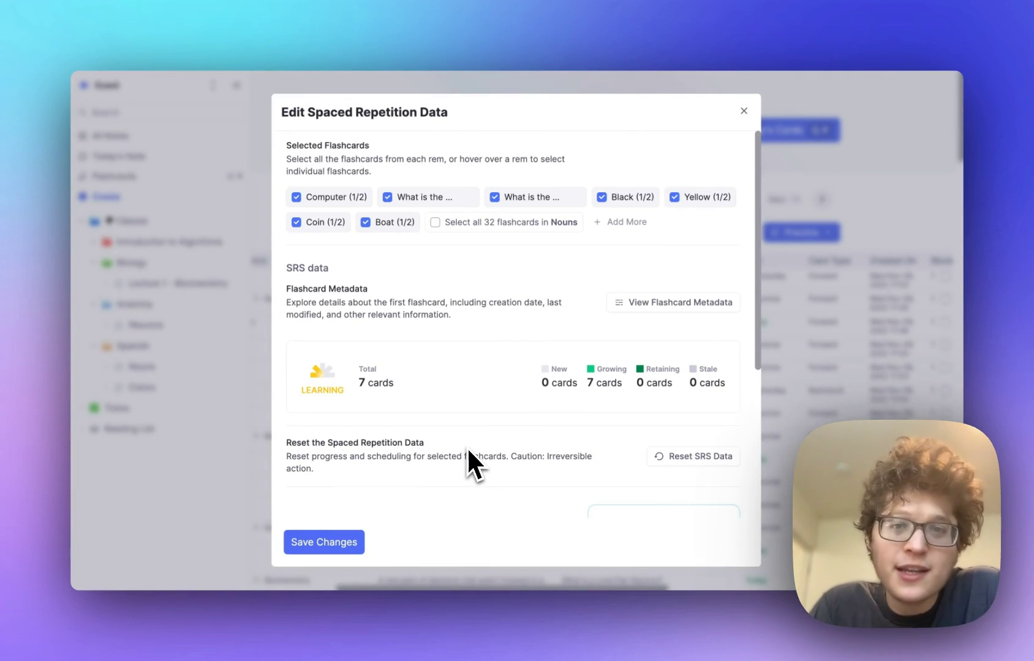
{"action": "left_click", "coordinate": [860, 264]}
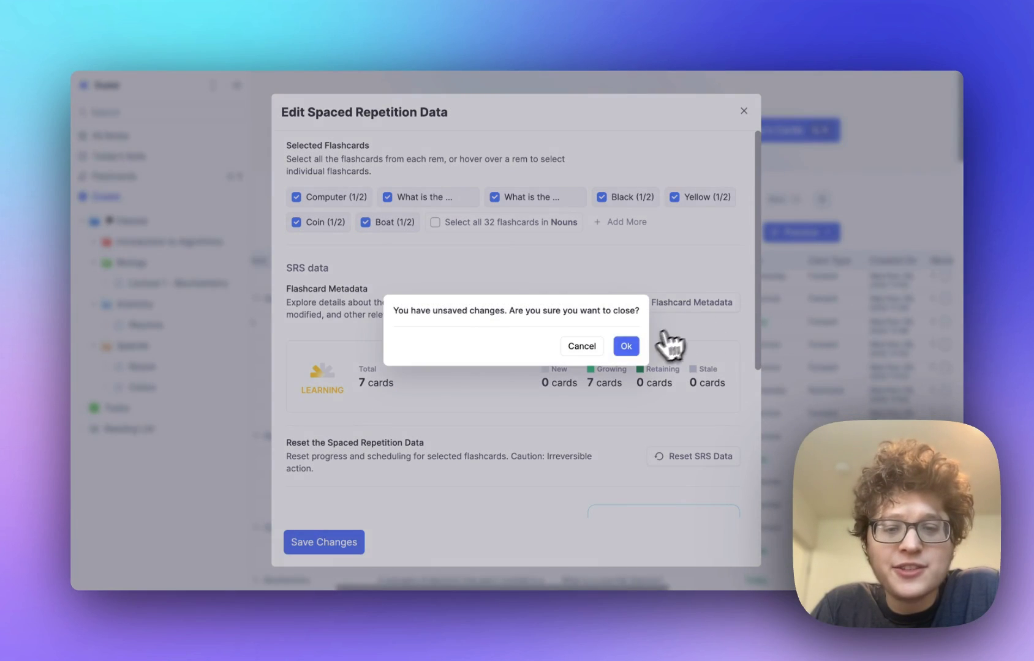
{"action": "left_click", "coordinate": [626, 346]}
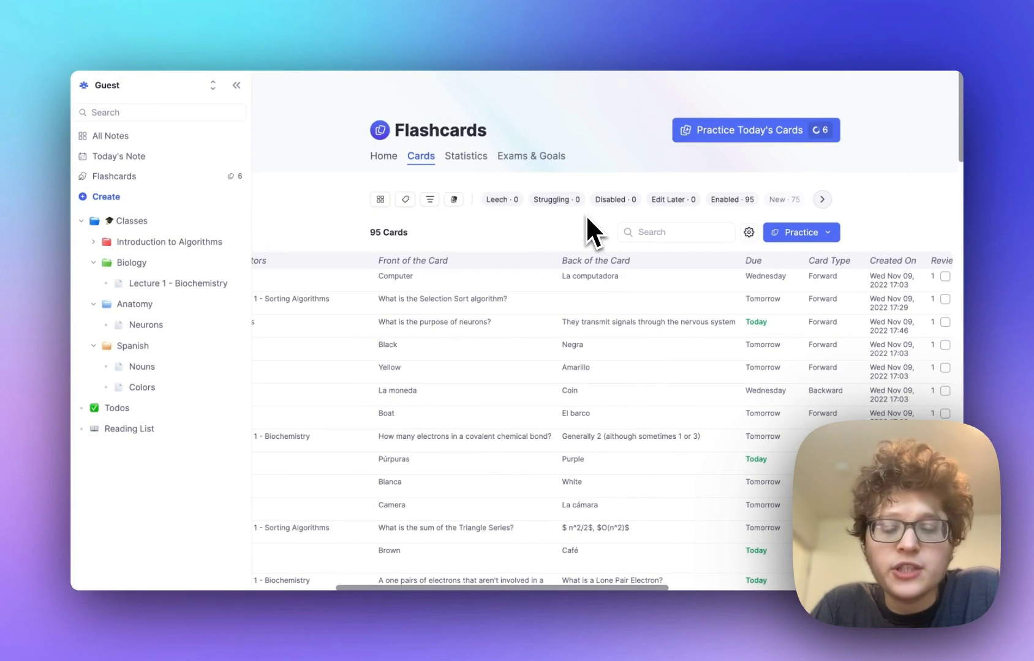
Step: Filter the cards to Not Yet Mastered, then to Practiced Today, leaving 12 cards
{"action": "mouse_move", "coordinate": [501, 204]}
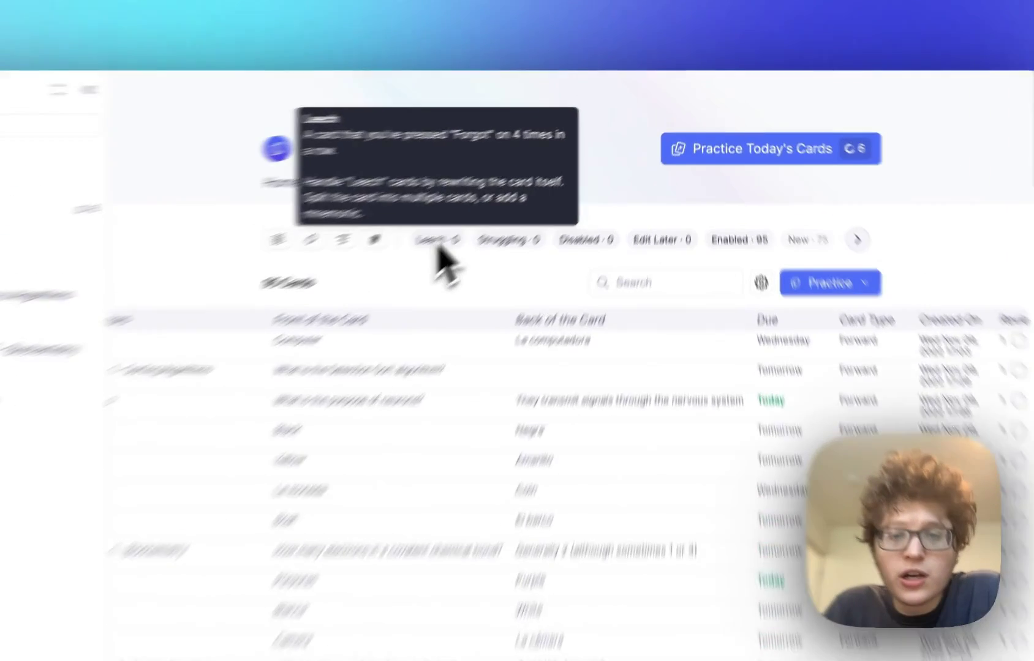
{"action": "mouse_move", "coordinate": [534, 204]}
{"action": "scroll", "coordinate": [557, 205], "scroll_direction": "right", "scroll_amount": 3}
{"action": "scroll", "coordinate": [414, 343], "scroll_direction": "right", "scroll_amount": 1}
{"action": "scroll", "coordinate": [551, 352], "scroll_direction": "right", "scroll_amount": 2}
{"action": "scroll", "coordinate": [649, 340], "scroll_direction": "right", "scroll_amount": 3}
{"action": "mouse_move", "coordinate": [801, 337]}
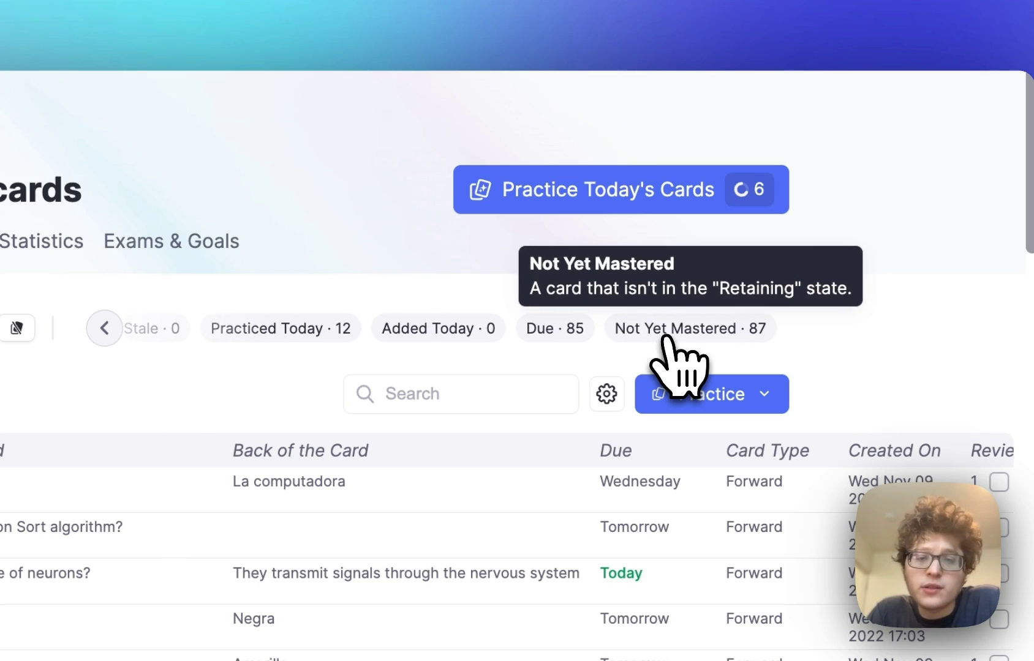
{"action": "left_click", "coordinate": [686, 330]}
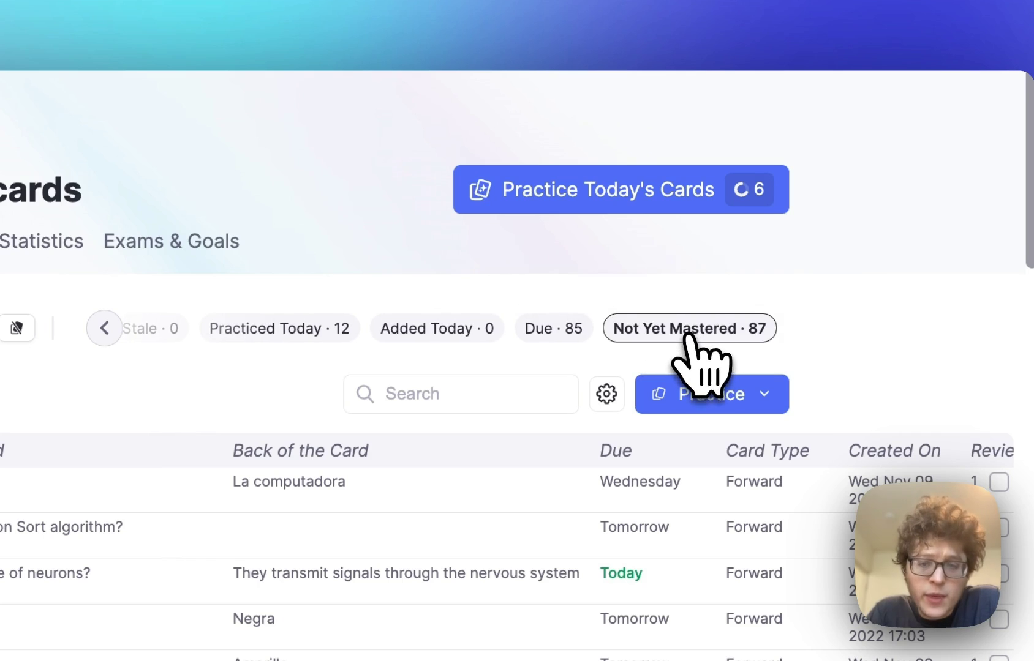
{"action": "left_click", "coordinate": [347, 331]}
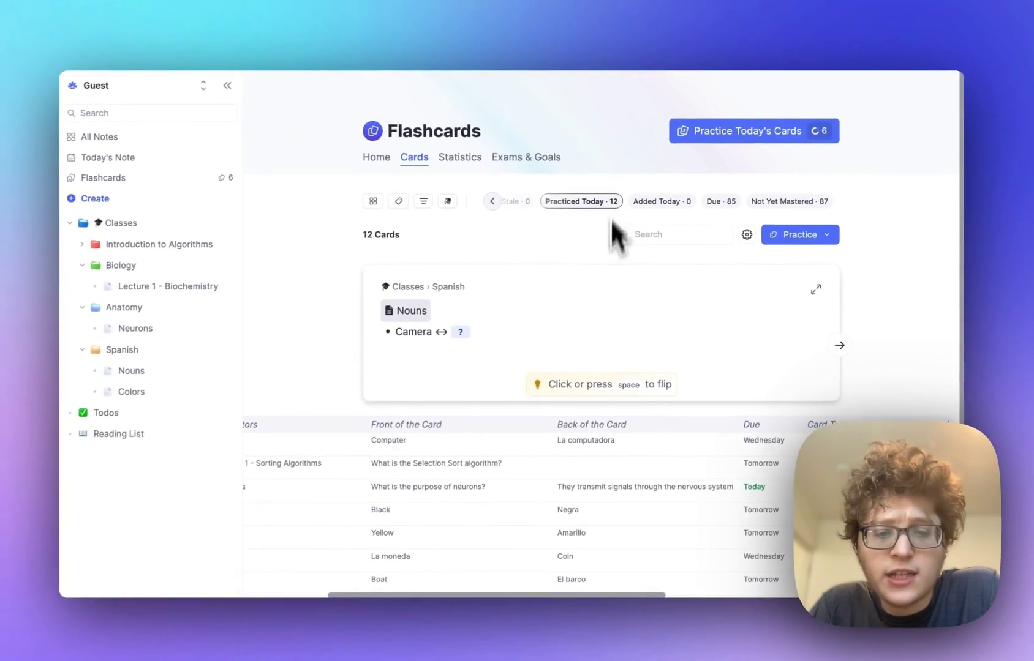
Step: Advance to the third card, Black, and show it in an enlarged preview
{"action": "scroll", "coordinate": [611, 456], "scroll_direction": "down", "scroll_amount": 5}
{"action": "scroll", "coordinate": [615, 449], "scroll_direction": "up", "scroll_amount": 3}
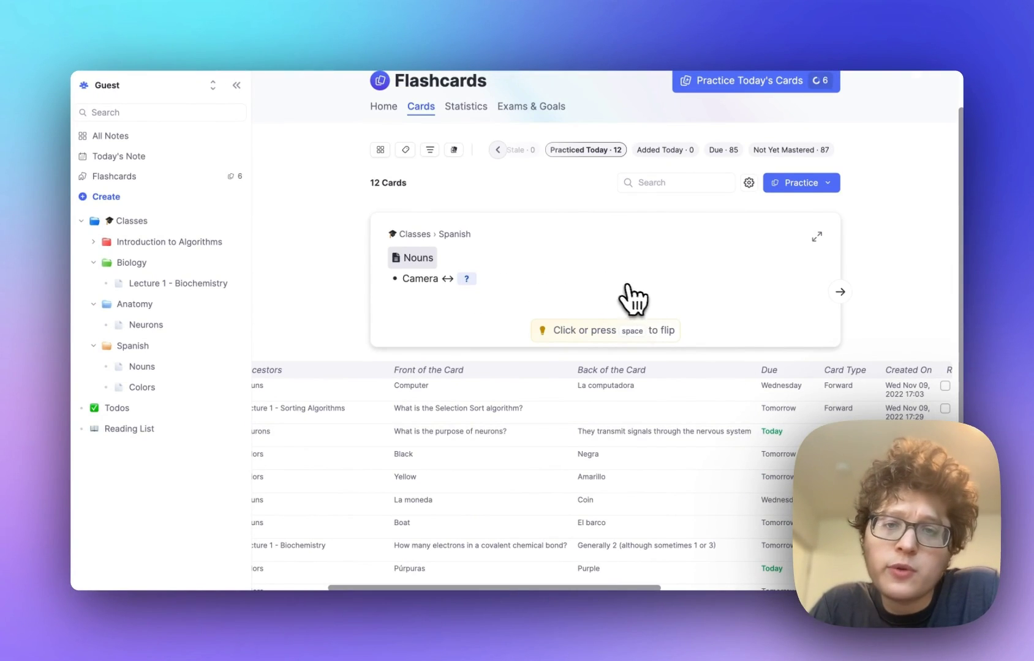
{"action": "left_click", "coordinate": [840, 293]}
{"action": "left_click", "coordinate": [841, 294]}
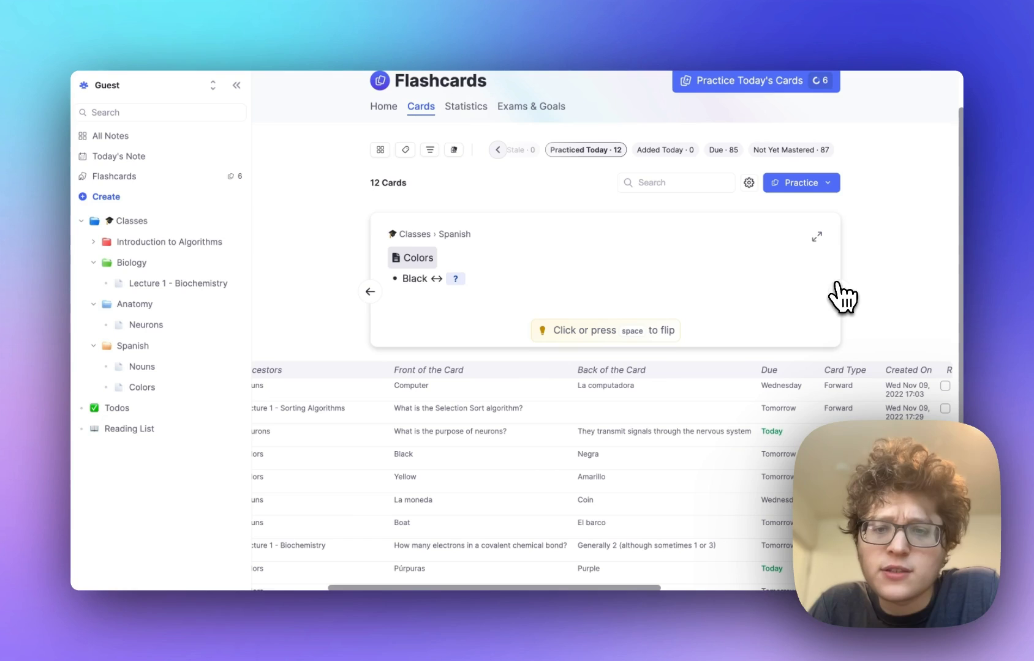
{"action": "left_click", "coordinate": [817, 237]}
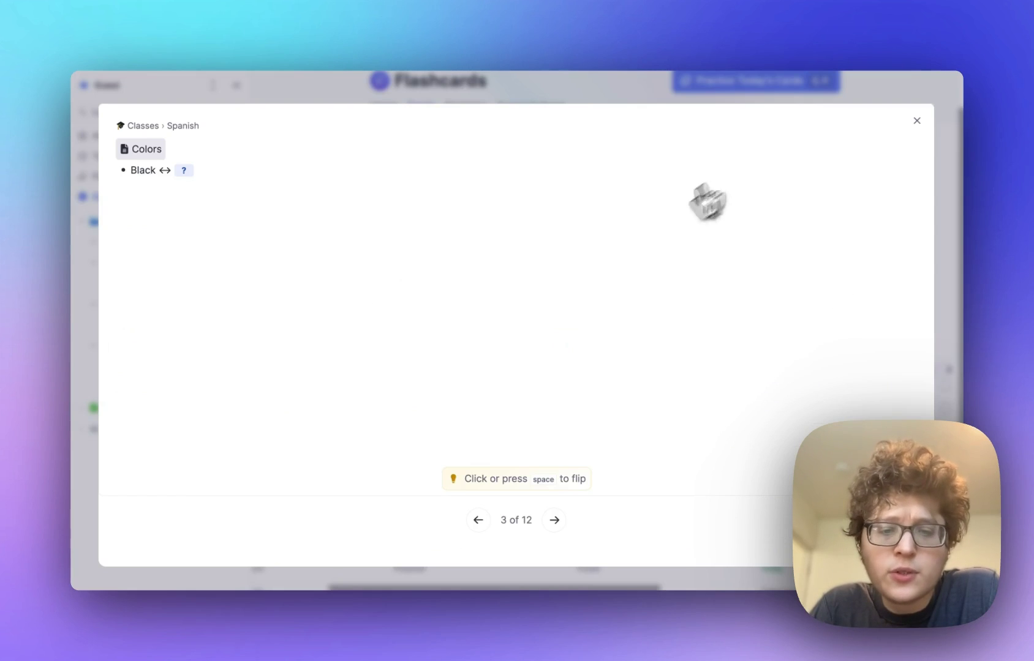
Step: Clear Practiced Today, limit cards to the Biology folder, and preview 'What is the 5 prime end?'
{"action": "left_click", "coordinate": [912, 99]}
{"action": "left_click", "coordinate": [586, 150]}
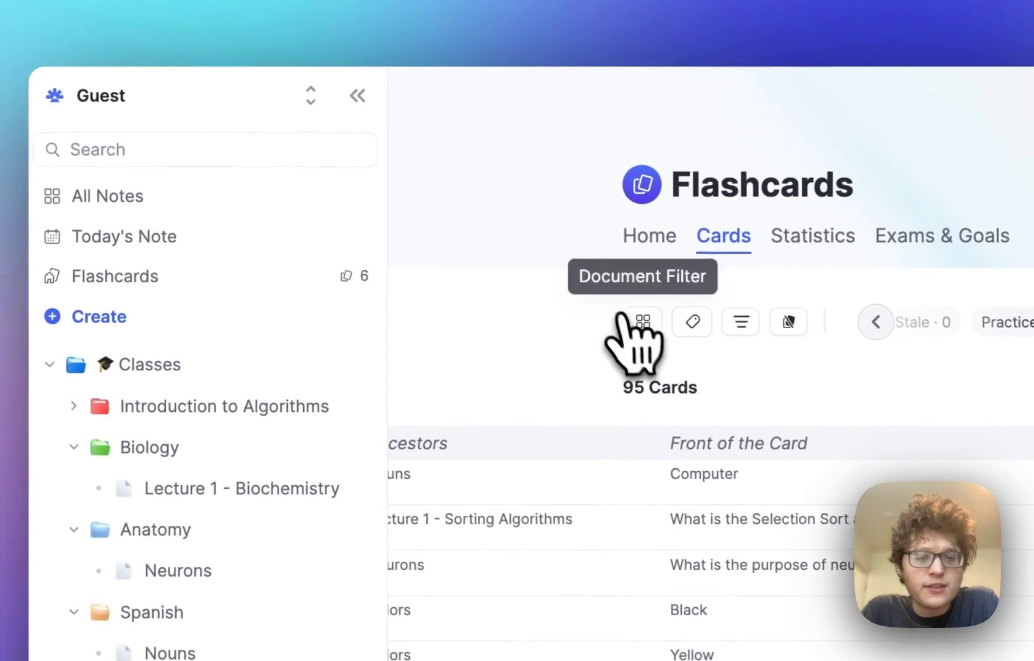
{"action": "left_click", "coordinate": [380, 150]}
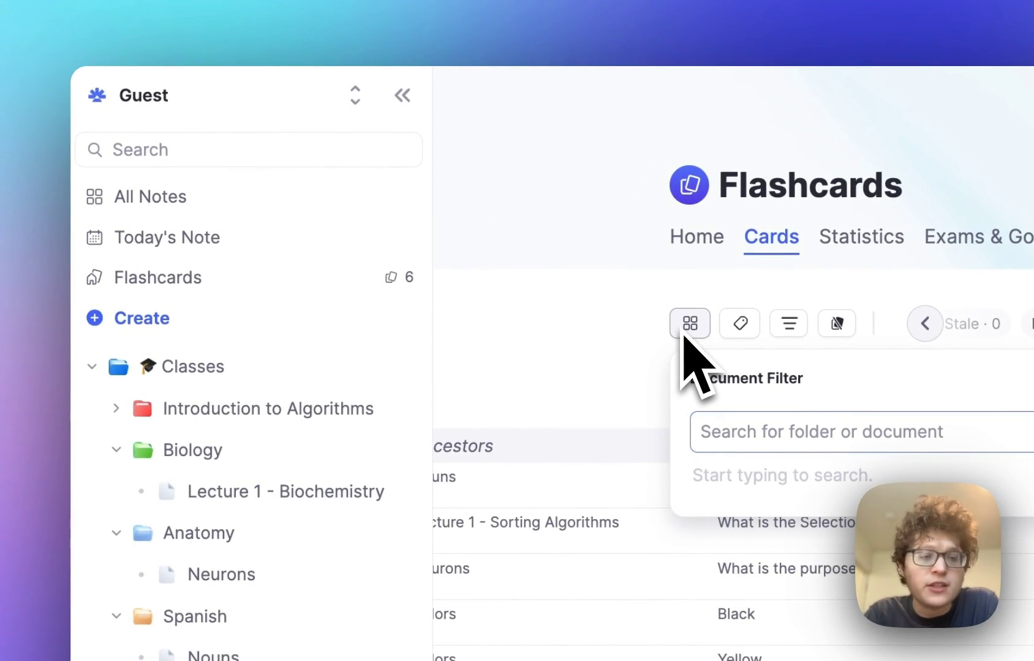
{"action": "type", "text": "biolo"}
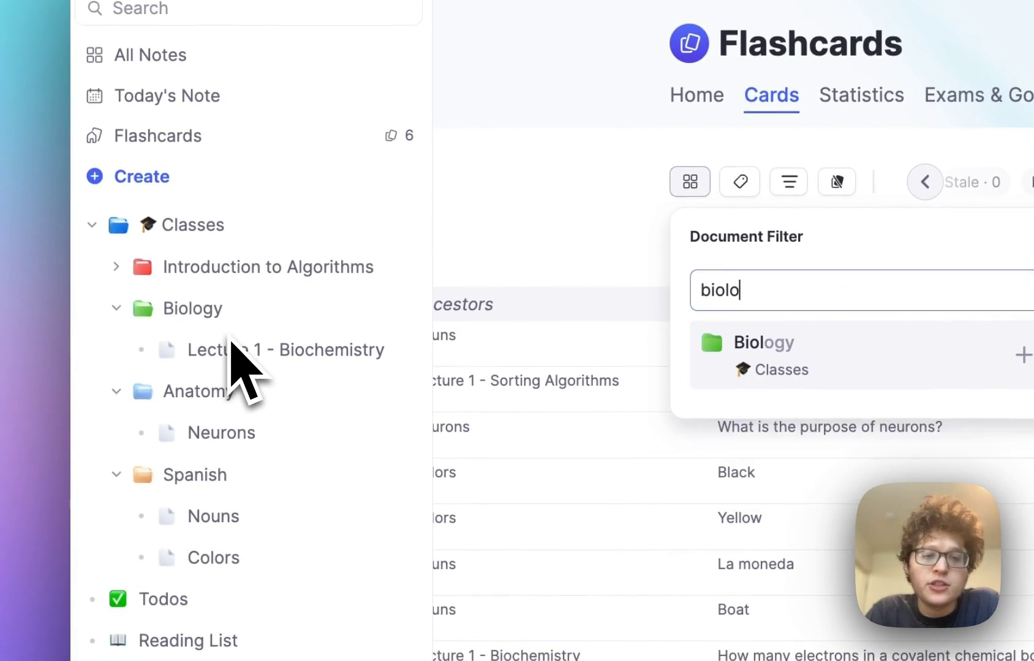
{"action": "left_click", "coordinate": [854, 367]}
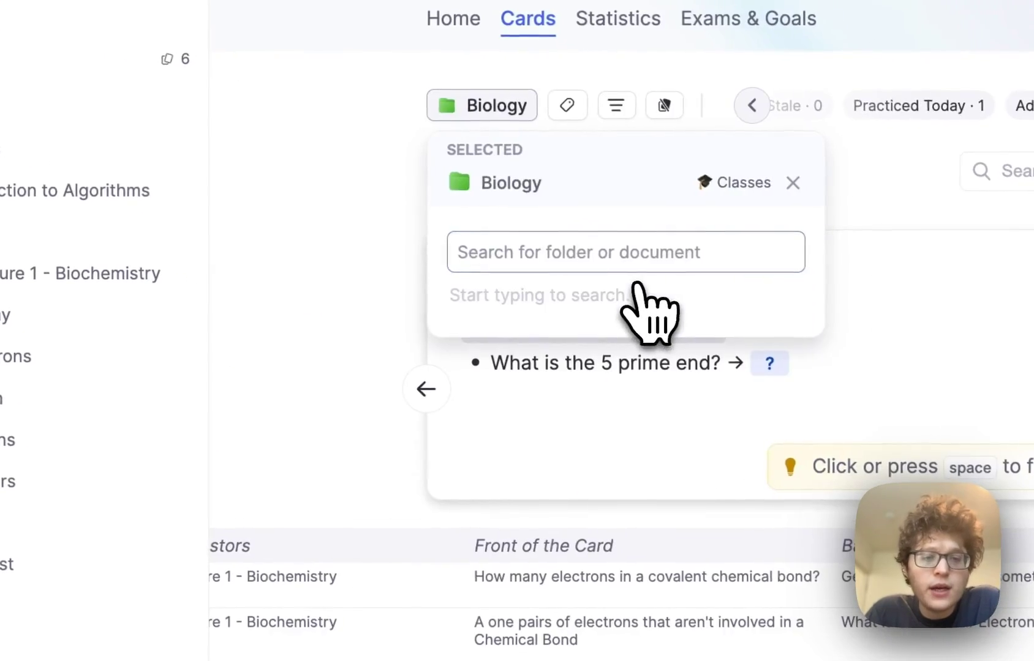
{"action": "scroll", "coordinate": [596, 535], "scroll_direction": "down", "scroll_amount": 10}
{"action": "scroll", "coordinate": [640, 461], "scroll_direction": "left", "scroll_amount": 5}
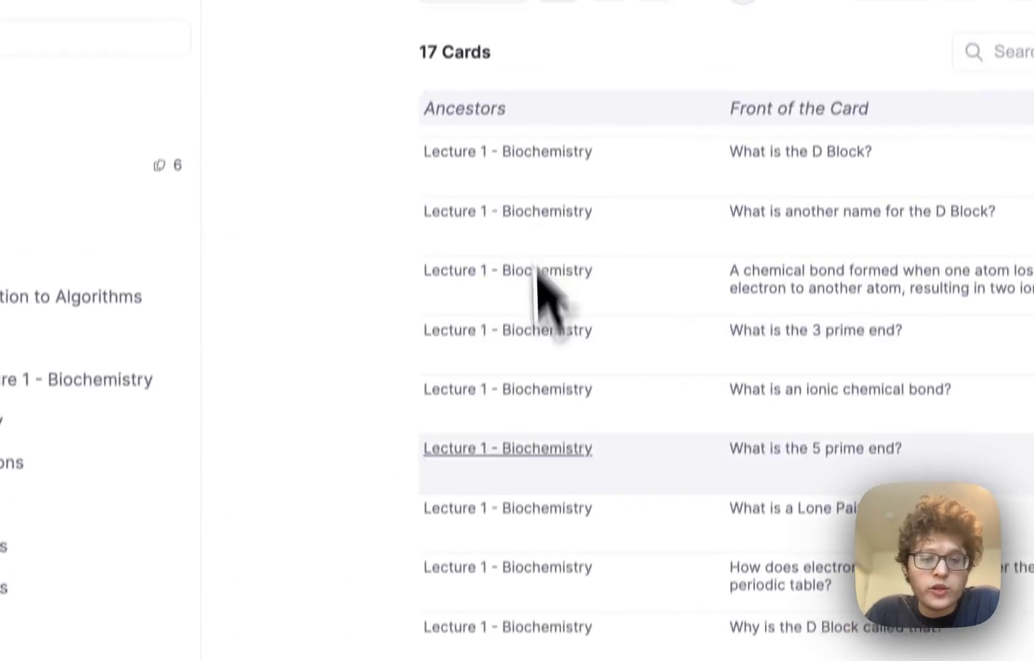
{"action": "left_click", "coordinate": [549, 466]}
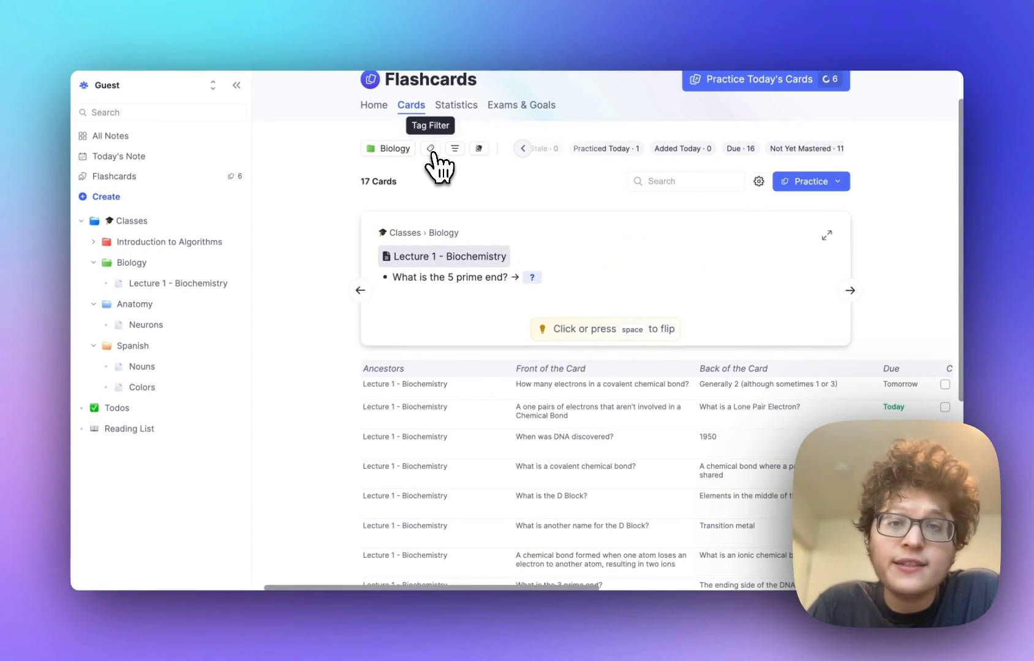
Step: Keep only cards tagged Ask About This In Office Hours
{"action": "left_click", "coordinate": [431, 149]}
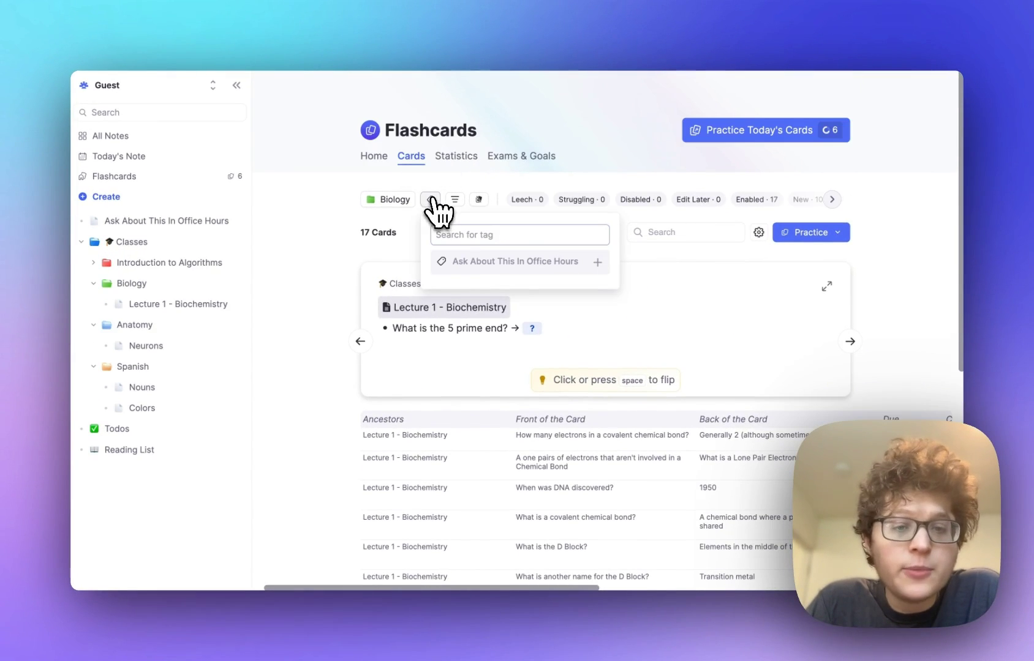
{"action": "left_click", "coordinate": [474, 264]}
{"action": "left_click", "coordinate": [624, 279]}
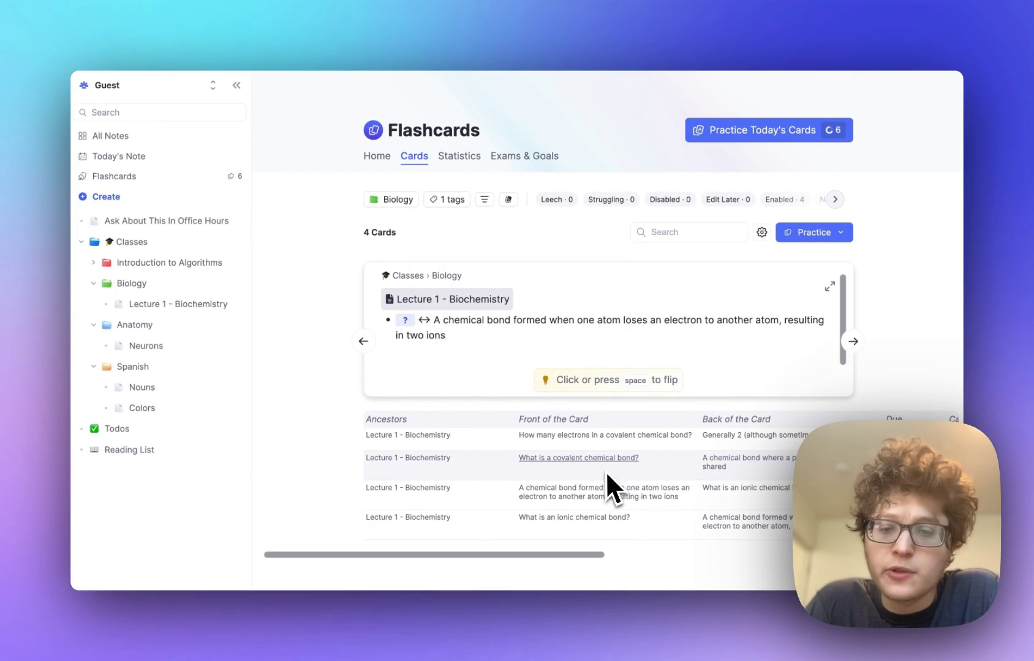
Step: Try a custom query with number of reviews 1 and add a second condition
{"action": "left_click", "coordinate": [484, 199]}
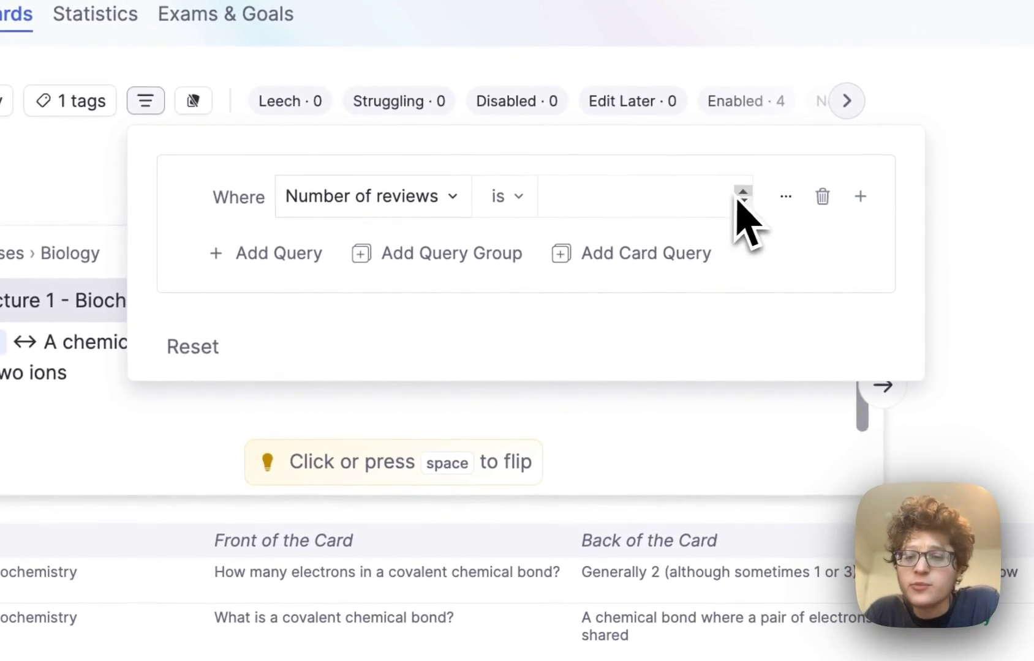
{"action": "left_click", "coordinate": [812, 282]}
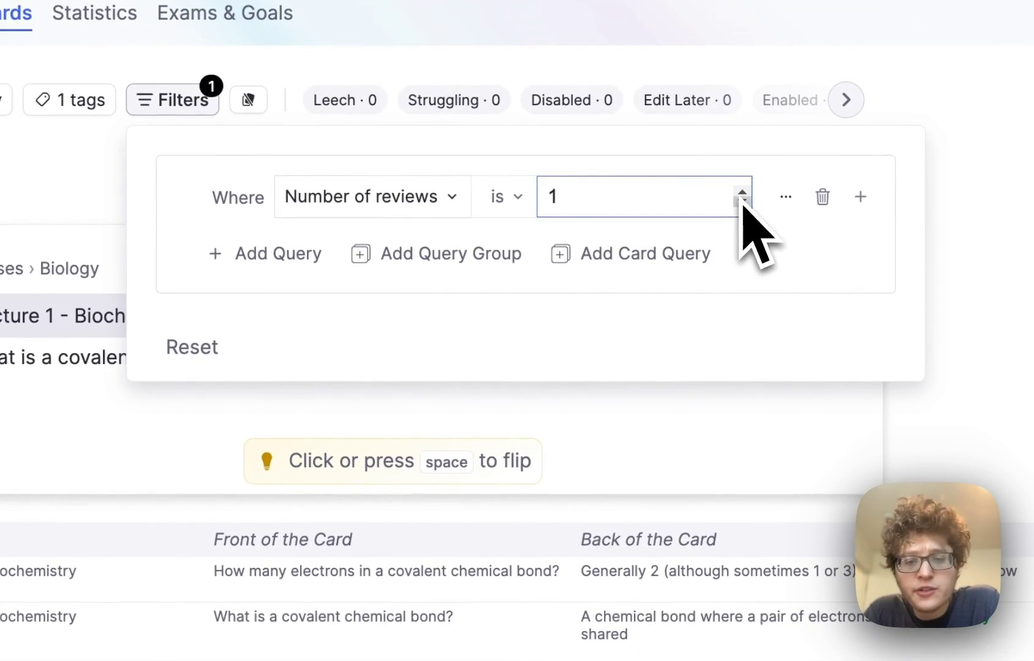
{"action": "left_click", "coordinate": [450, 199]}
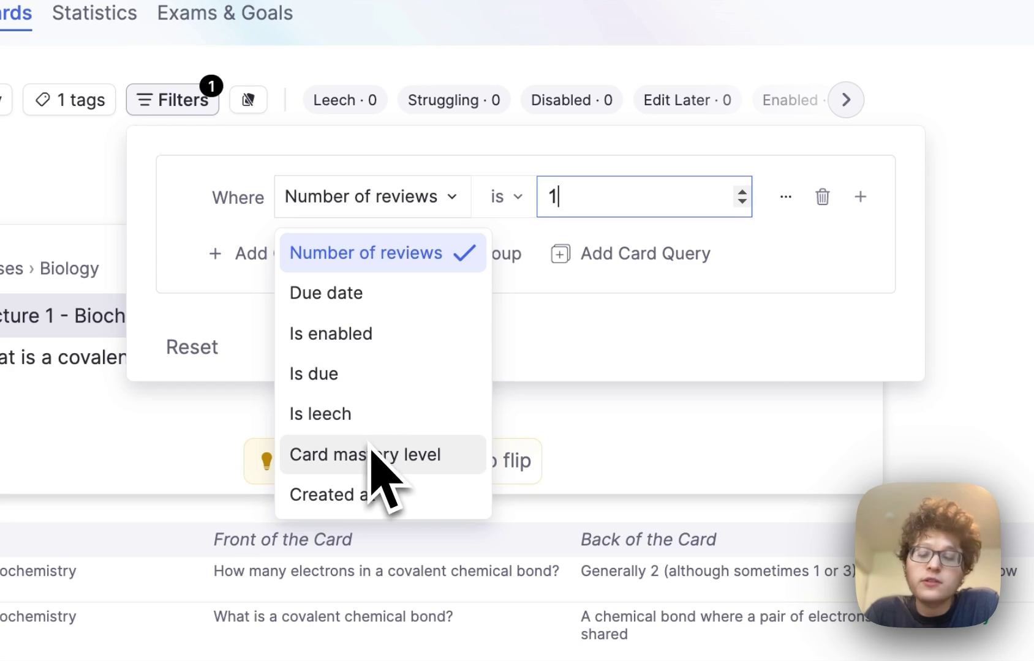
{"action": "left_click", "coordinate": [644, 319]}
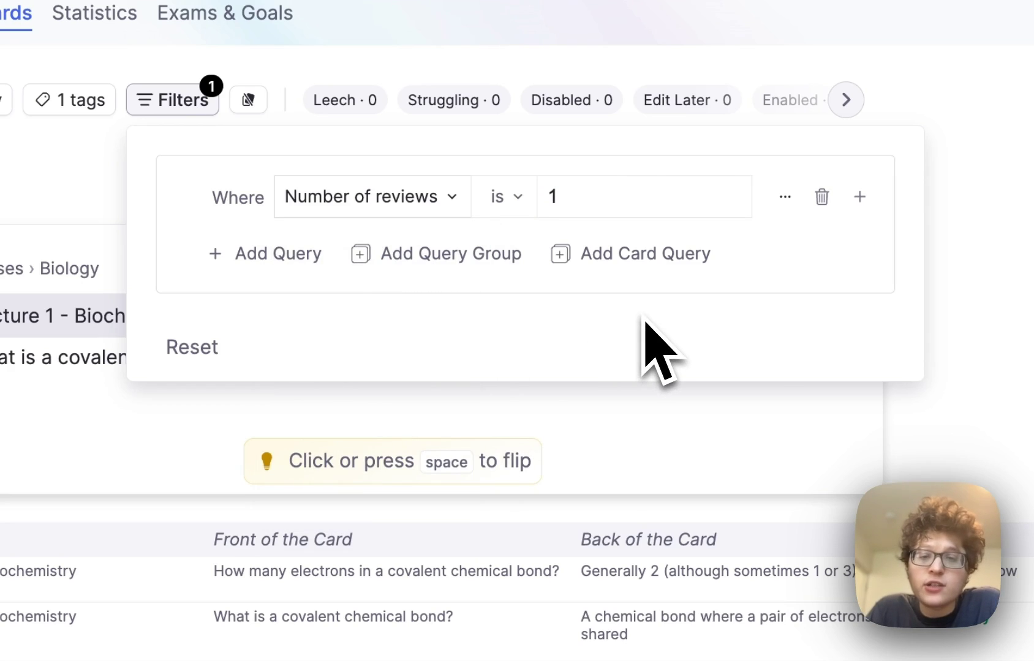
{"action": "left_click", "coordinate": [313, 256]}
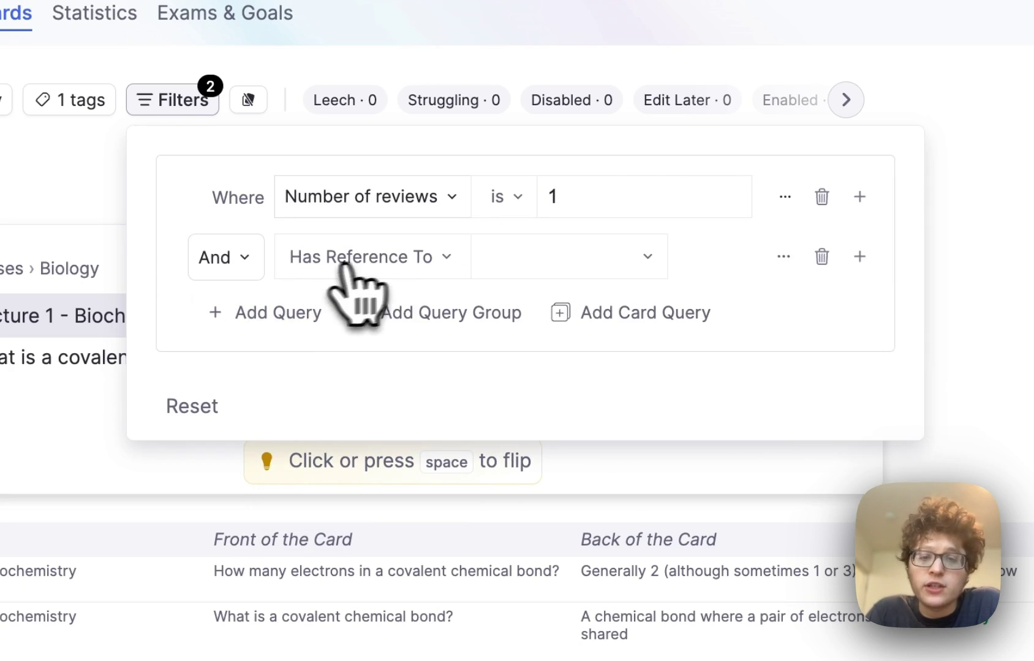
{"action": "left_click", "coordinate": [389, 259]}
{"action": "left_click", "coordinate": [234, 265]}
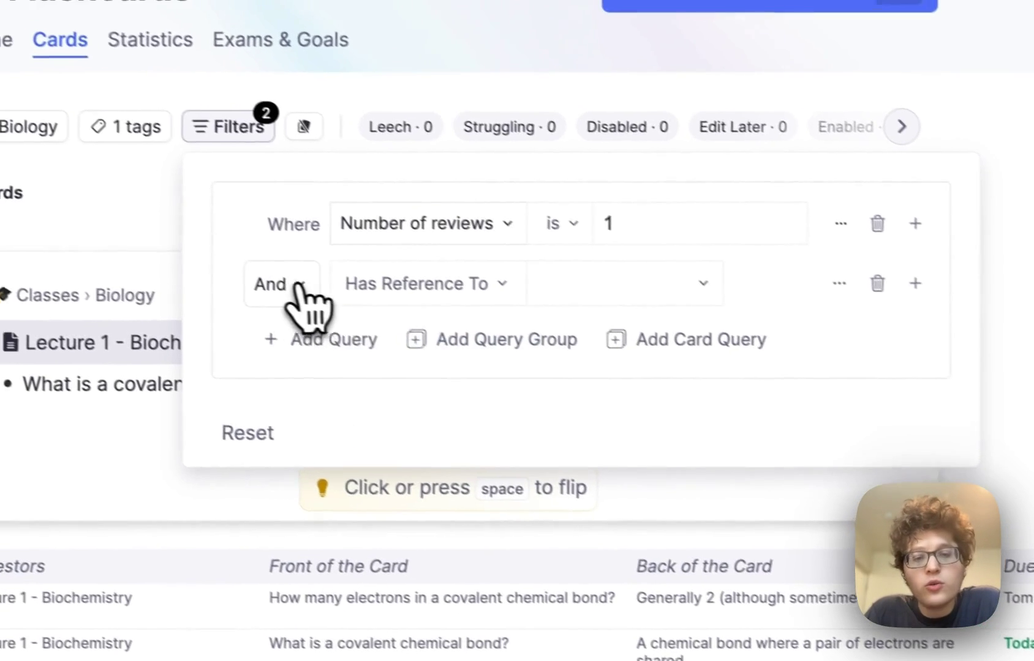
Step: Join conditions with Or, try a leech-status condition, then reset all query conditions
{"action": "left_click", "coordinate": [226, 258]}
{"action": "left_click", "coordinate": [211, 354]}
{"action": "left_click", "coordinate": [430, 311]}
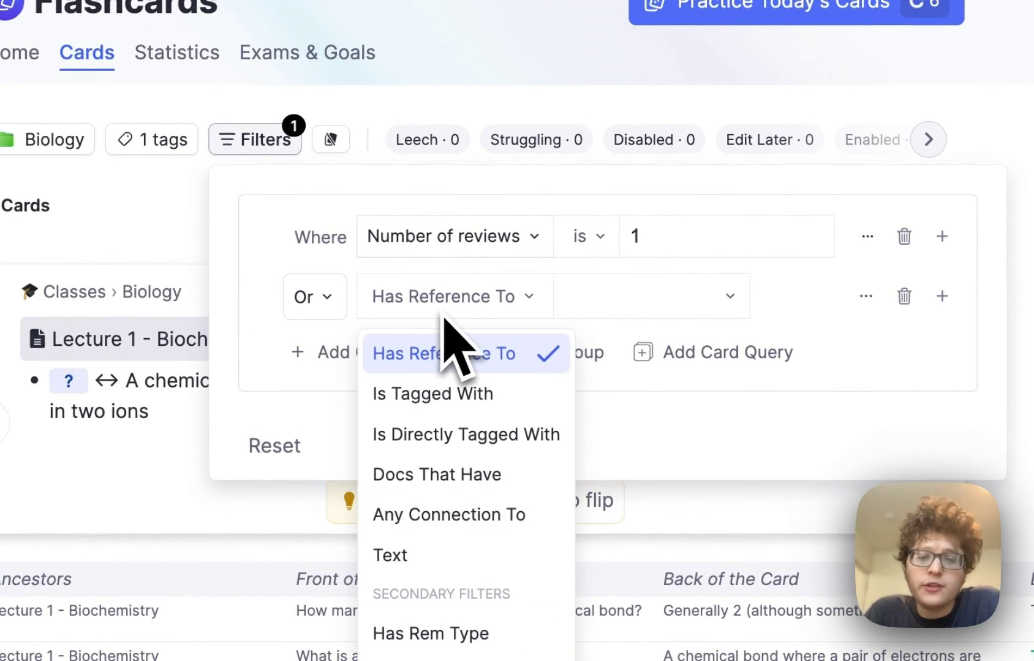
{"action": "left_click", "coordinate": [612, 315]}
{"action": "left_click", "coordinate": [903, 296]}
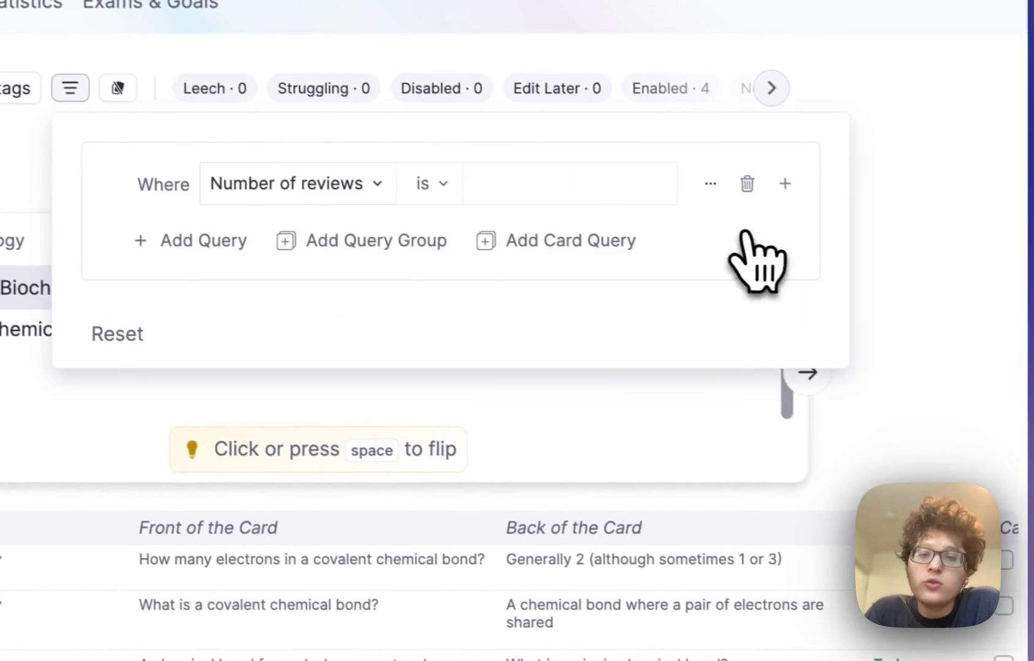
{"action": "left_click", "coordinate": [668, 294]}
{"action": "left_click", "coordinate": [361, 239]}
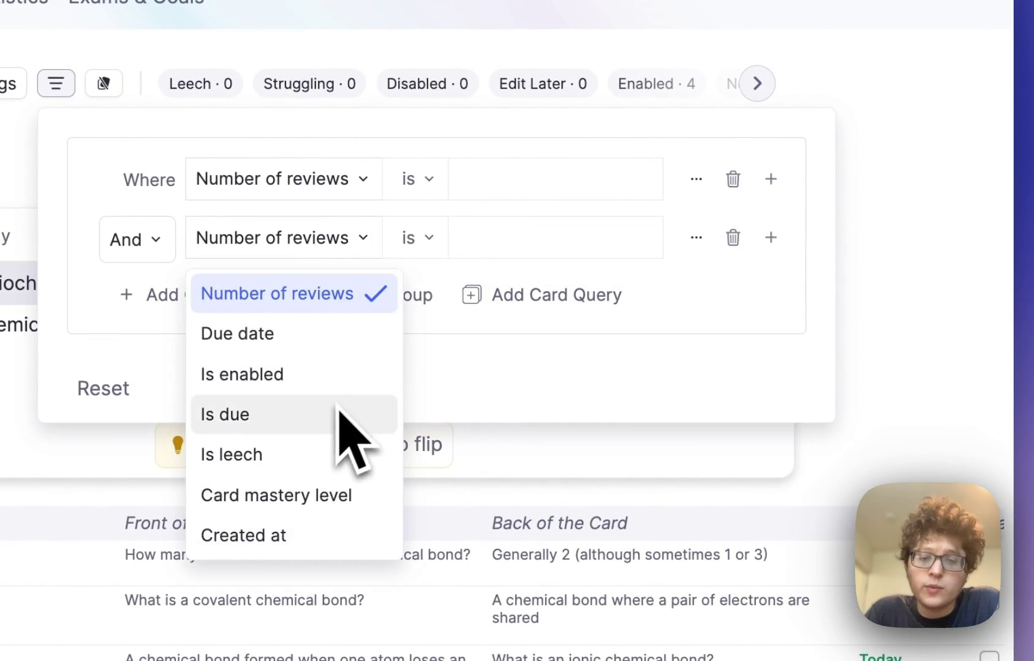
{"action": "left_click", "coordinate": [337, 455]}
{"action": "left_click", "coordinate": [103, 389]}
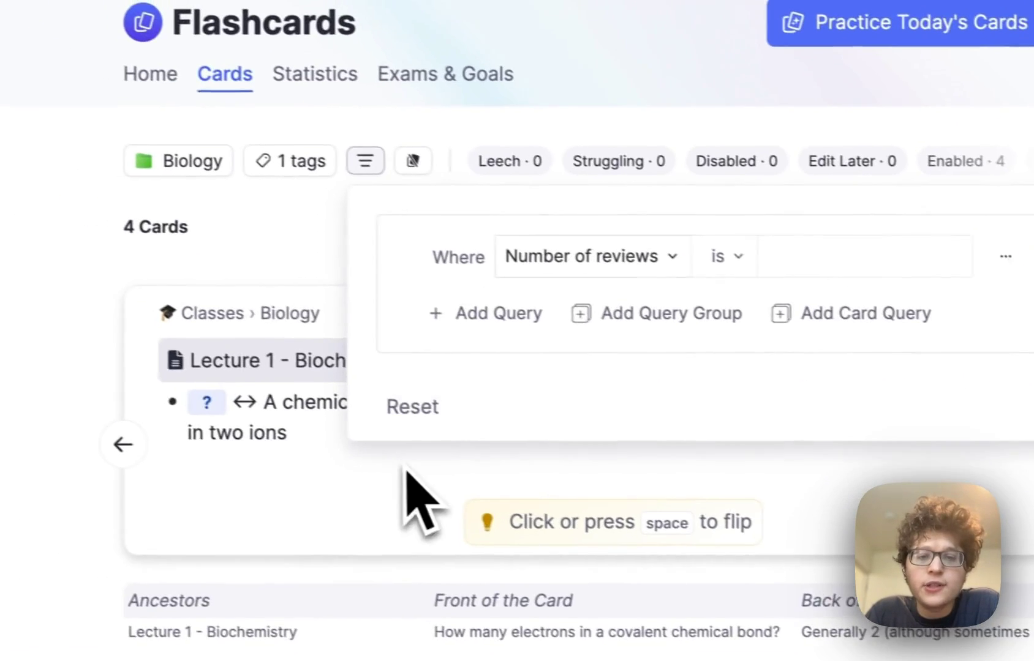
{"action": "left_click", "coordinate": [139, 456]}
Step: Include disabled cards and search 'covalen' to list the 2 covalent-bond cards
{"action": "left_click", "coordinate": [446, 176]}
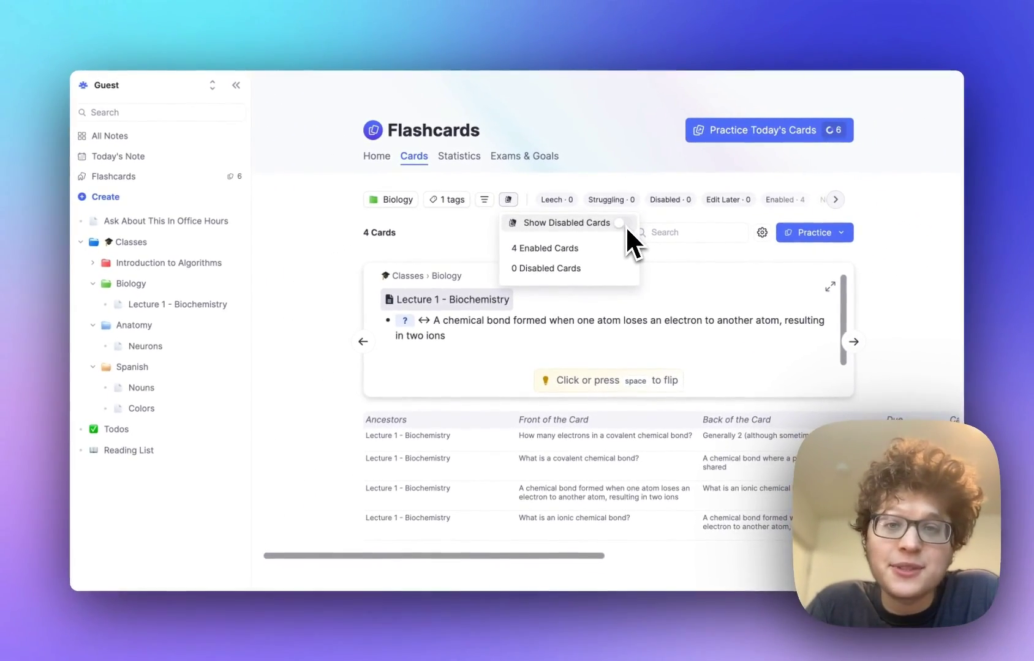
{"action": "left_click", "coordinate": [624, 224]}
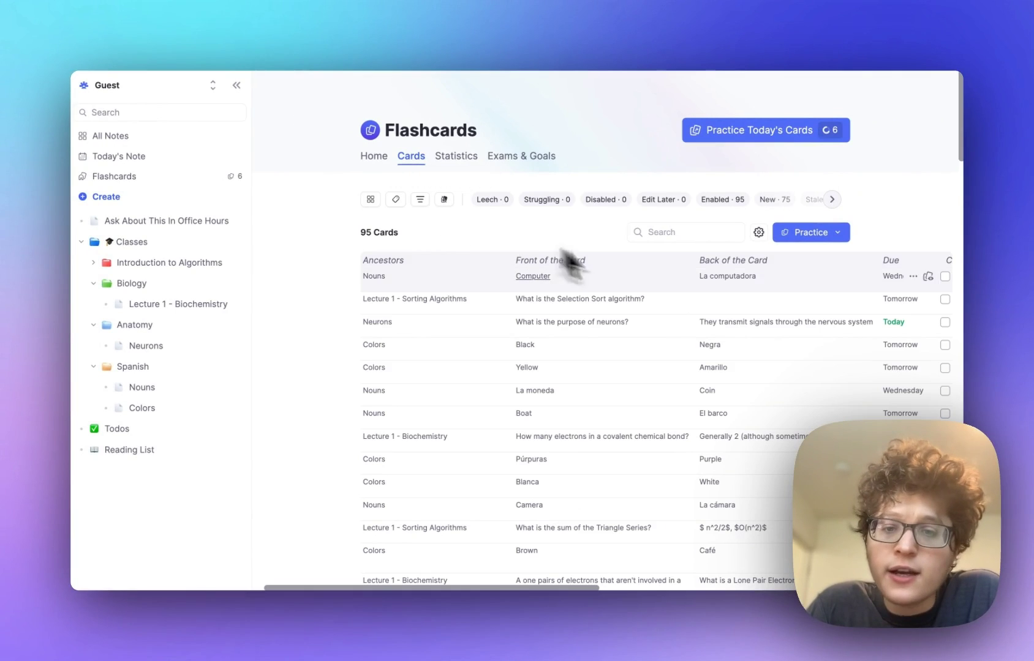
{"action": "left_click", "coordinate": [669, 233]}
{"action": "type", "text": "covalent"}
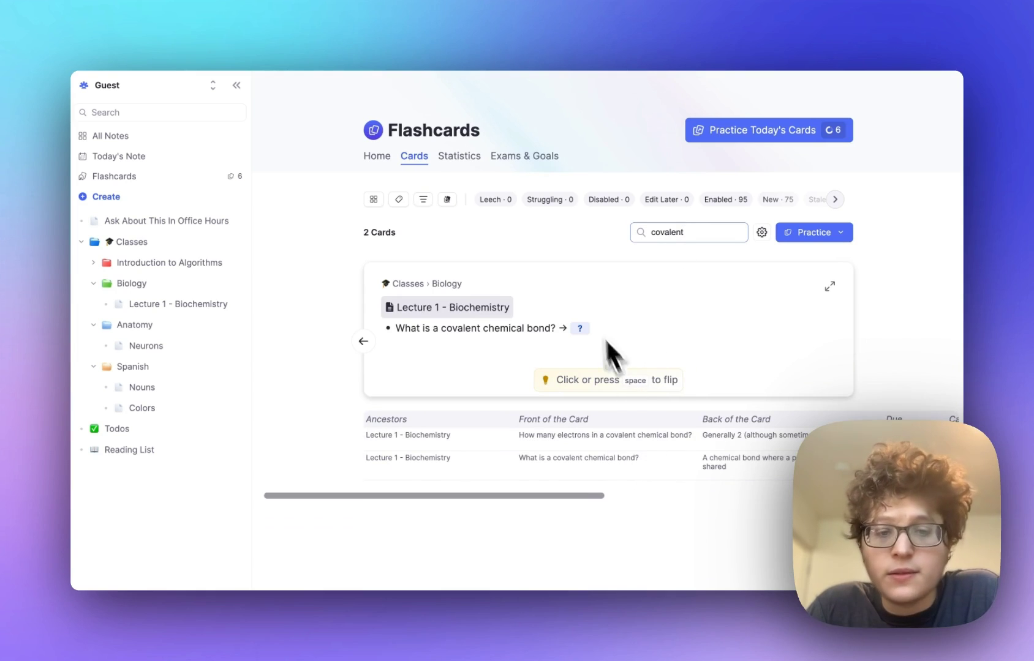
Step: Clear the covalent search and show the Card Table for the Introduction to Algorithms folder
{"action": "left_click", "coordinate": [825, 236]}
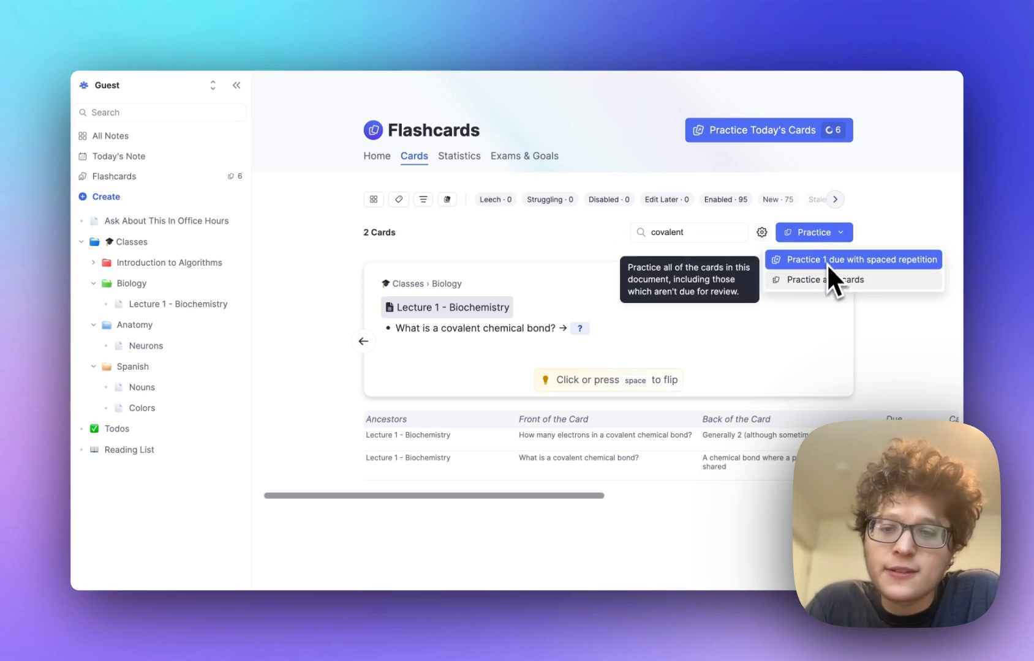
{"action": "left_click", "coordinate": [825, 231]}
{"action": "left_click", "coordinate": [729, 232]}
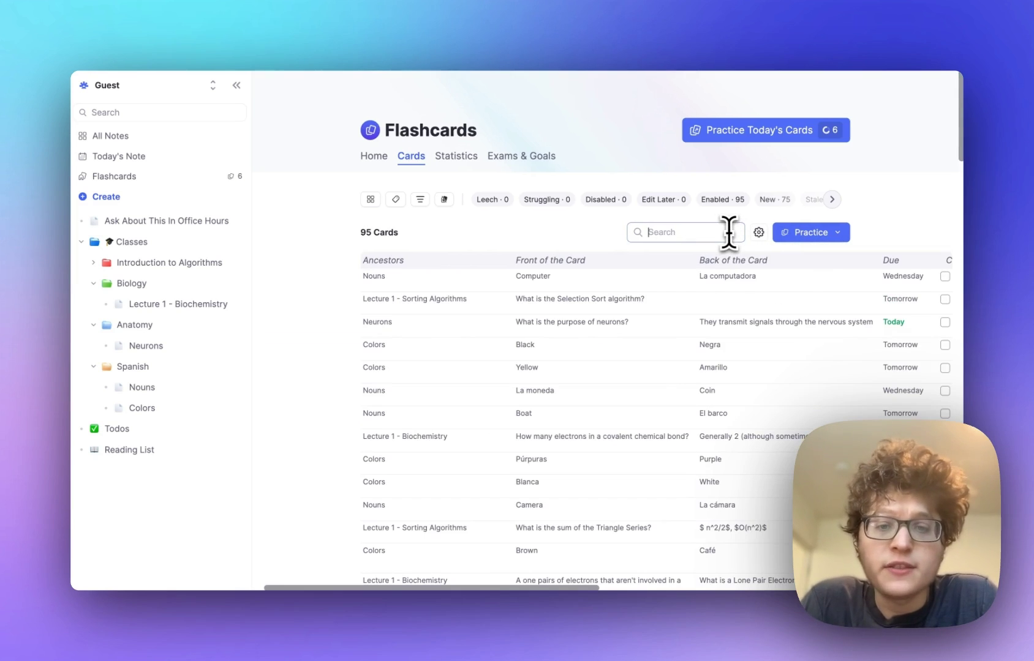
{"action": "left_click", "coordinate": [379, 163]}
{"action": "scroll", "coordinate": [469, 381], "scroll_direction": "down", "scroll_amount": 4}
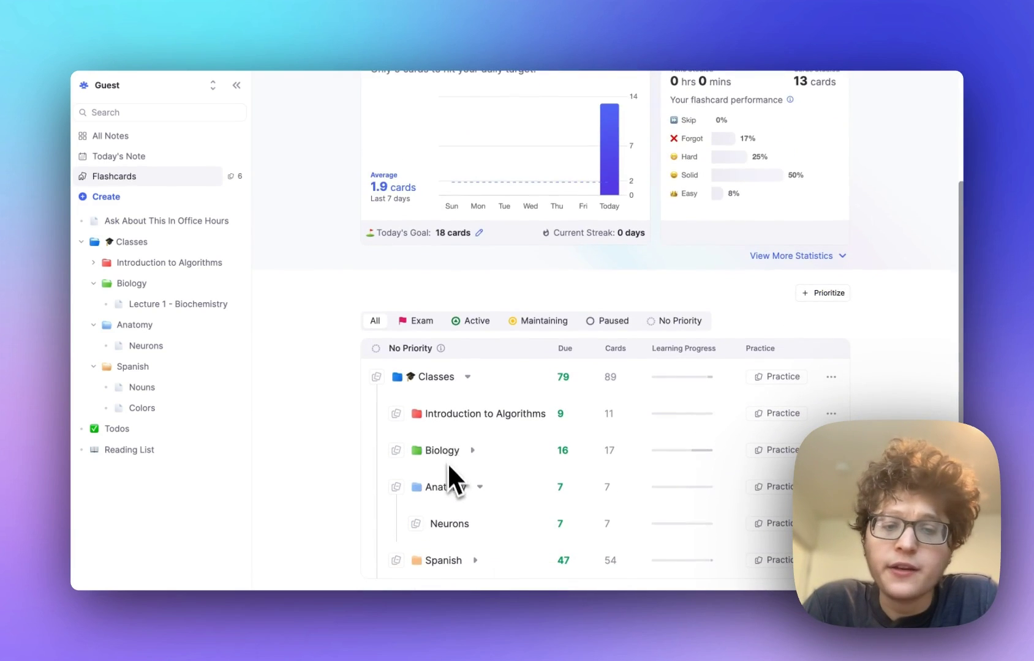
{"action": "left_click", "coordinate": [163, 263]}
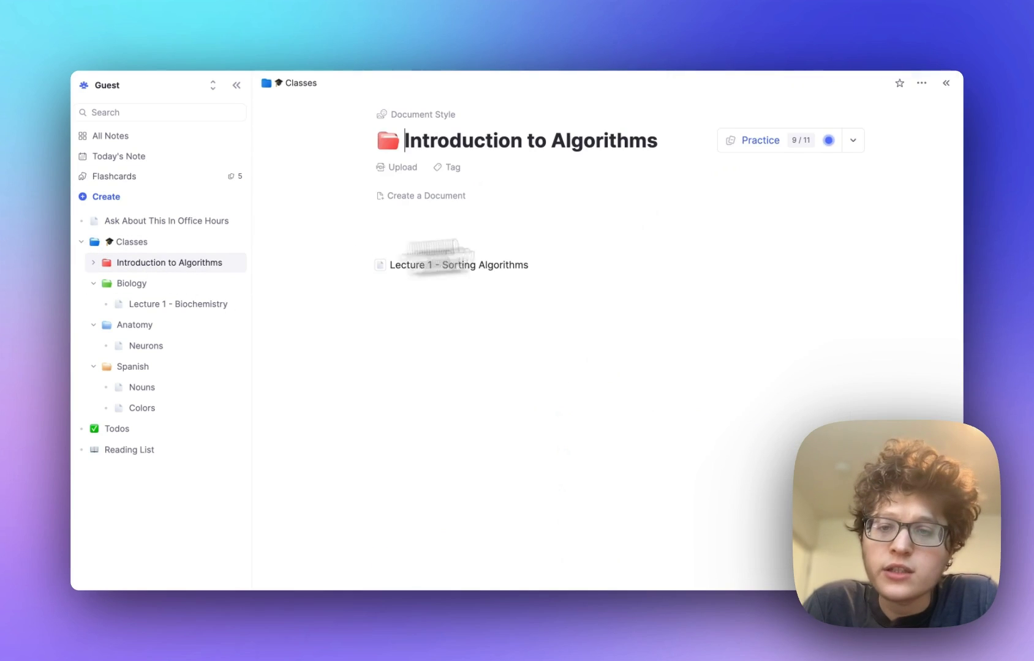
{"action": "left_click", "coordinate": [852, 143]}
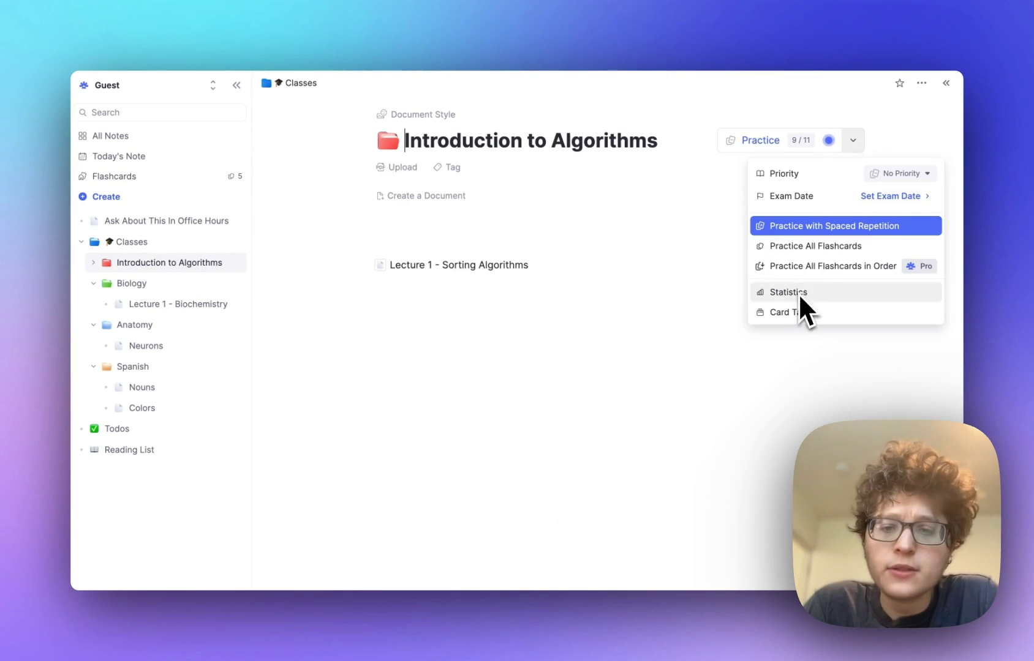
{"action": "left_click", "coordinate": [792, 314]}
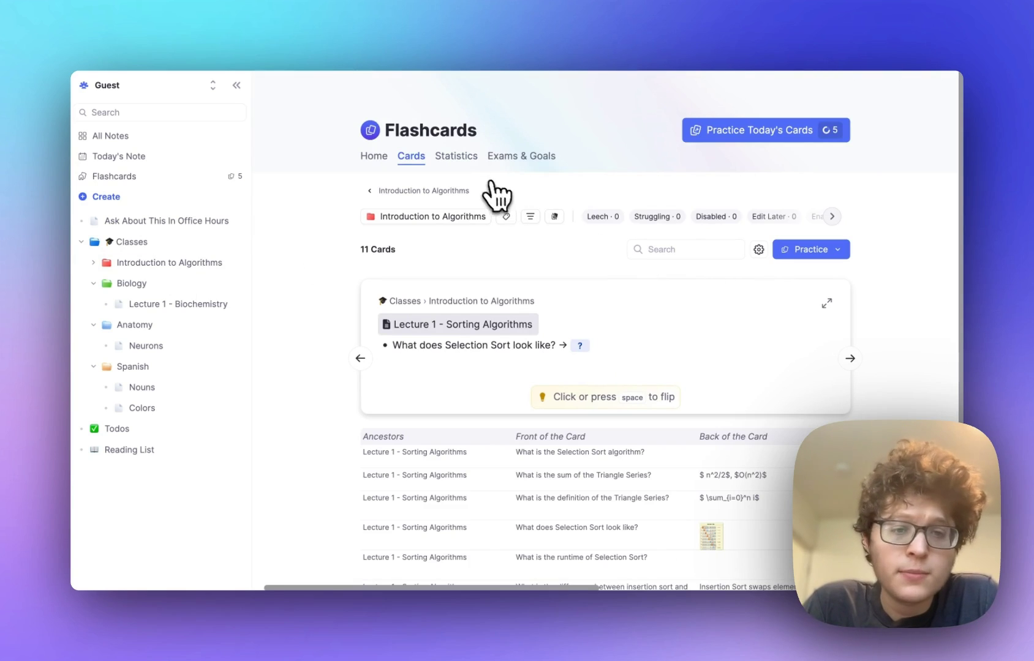
Step: Review Introduction to Algorithms statistics: 11 cards, 9 new, 2 growing, 2 studied this week
{"action": "left_click", "coordinate": [457, 158]}
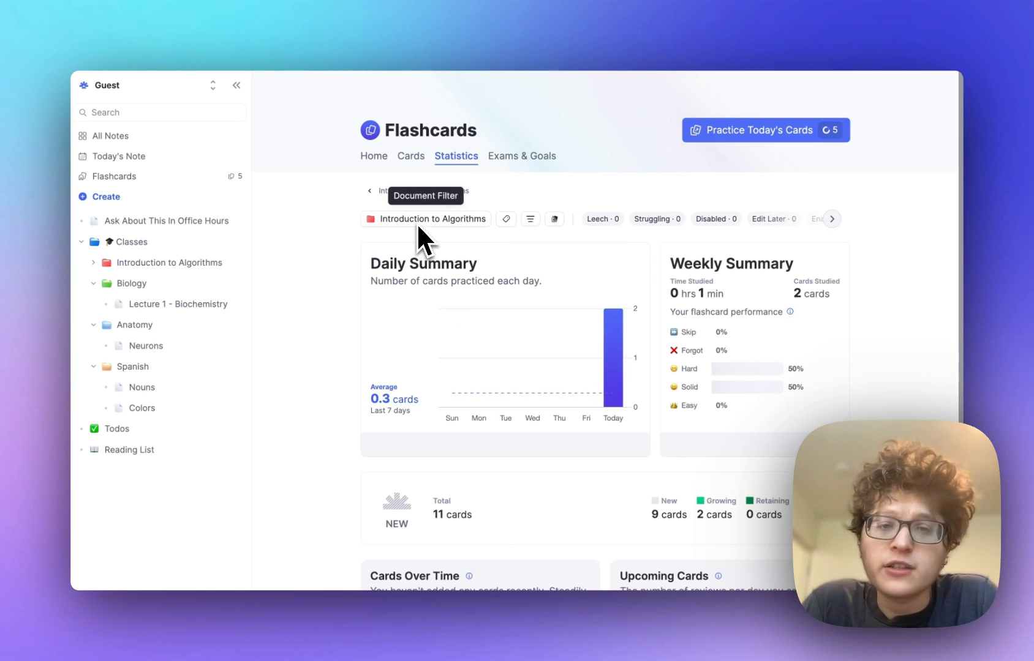
{"action": "scroll", "coordinate": [417, 223], "scroll_direction": "down", "scroll_amount": 5}
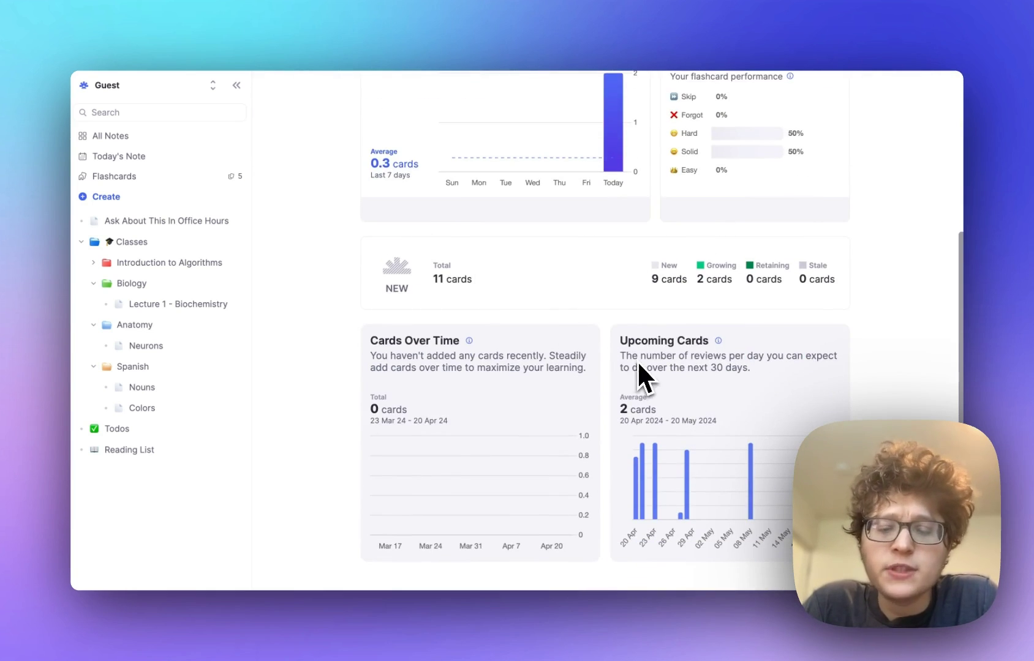
{"action": "scroll", "coordinate": [637, 361], "scroll_direction": "up", "scroll_amount": 5}
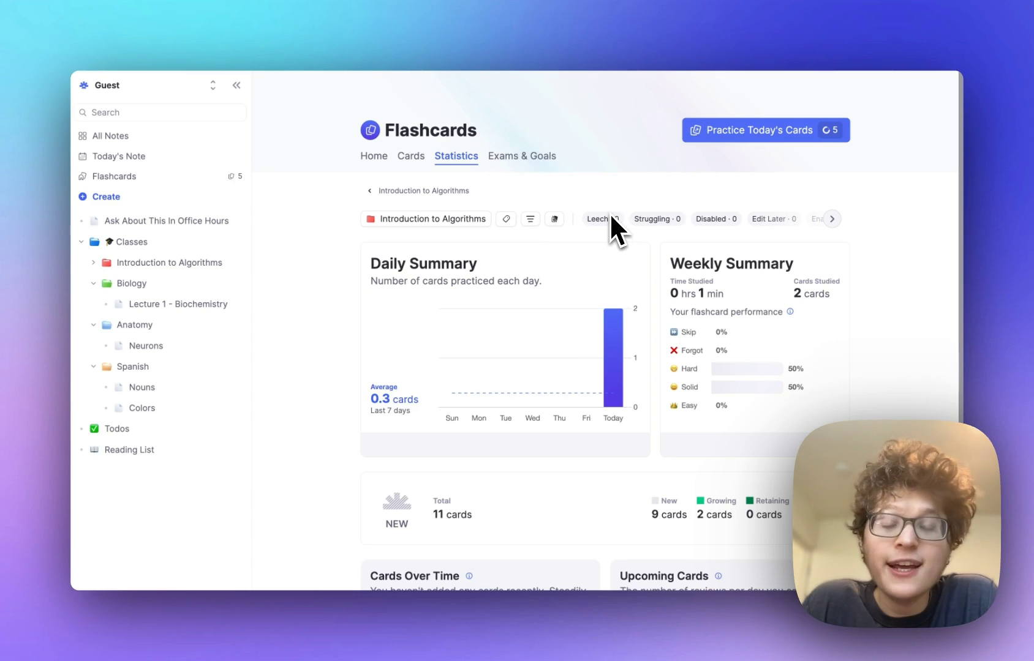
Step: Create an Untitled document with the heart oxygen-demand multi-line card and start practising it
{"action": "left_click", "coordinate": [220, 197]}
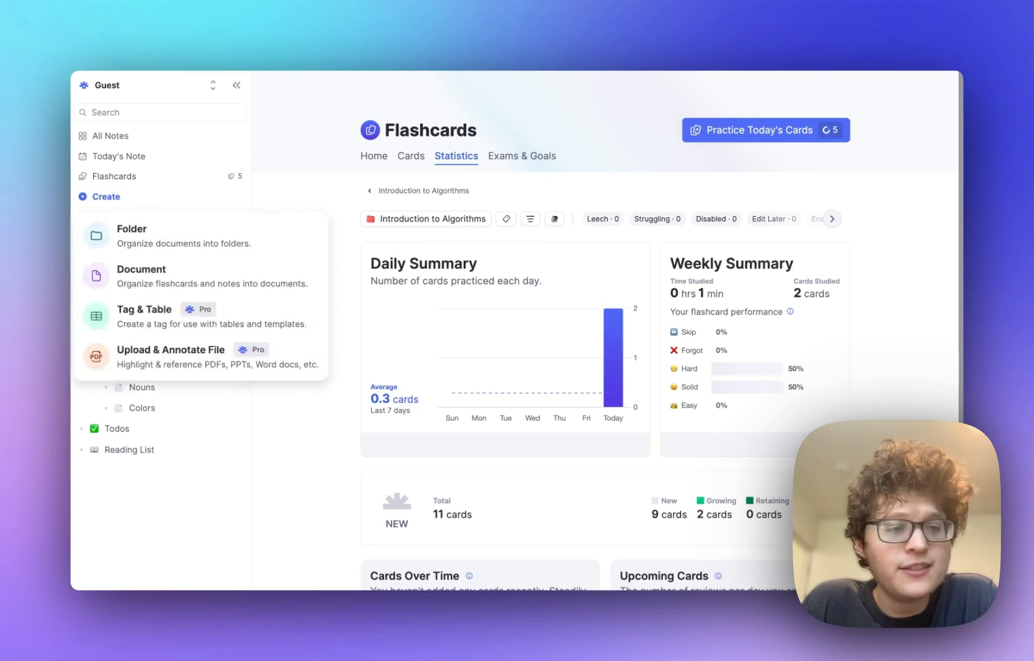
{"action": "left_click", "coordinate": [208, 272]}
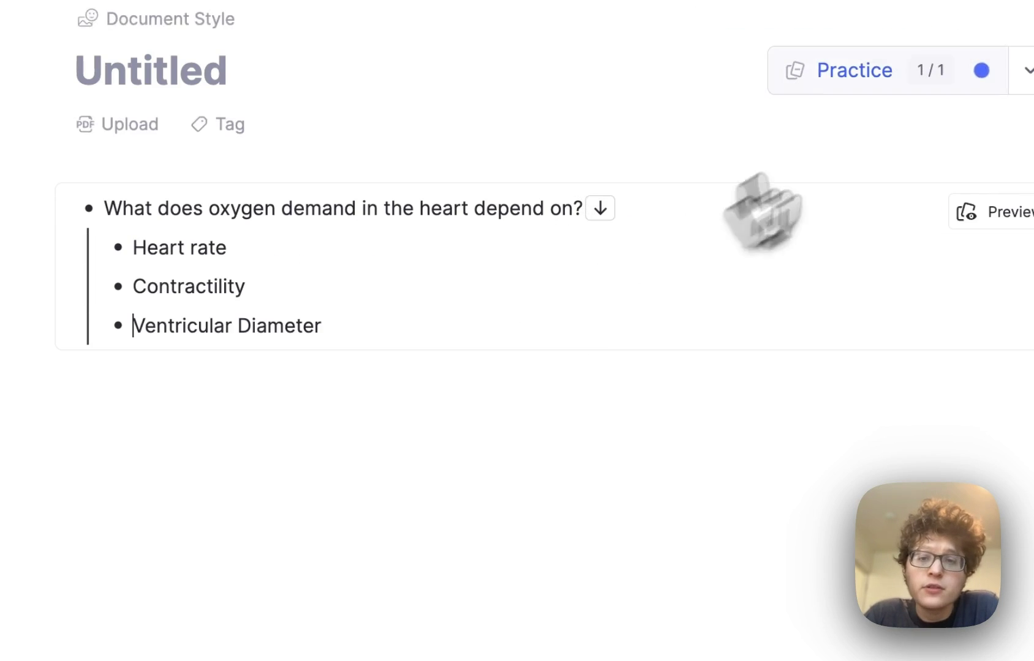
{"action": "left_click", "coordinate": [904, 80]}
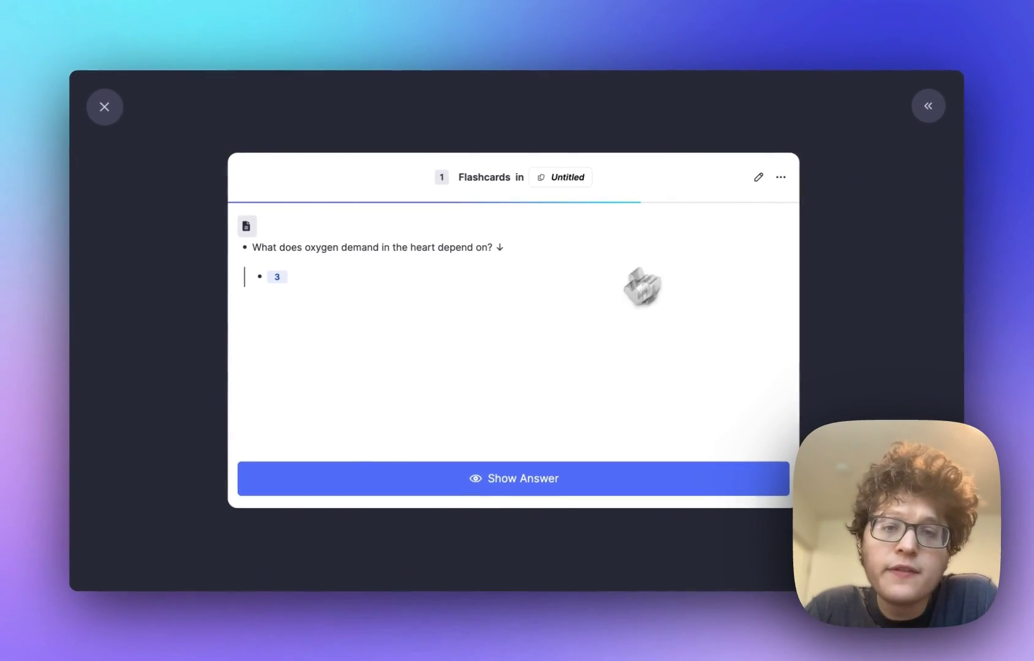
Step: Reveal the answer, mark Contractility and Ventricular Diameter forgotten, and rate the rest Easily recalled
{"action": "left_click", "coordinate": [553, 473]}
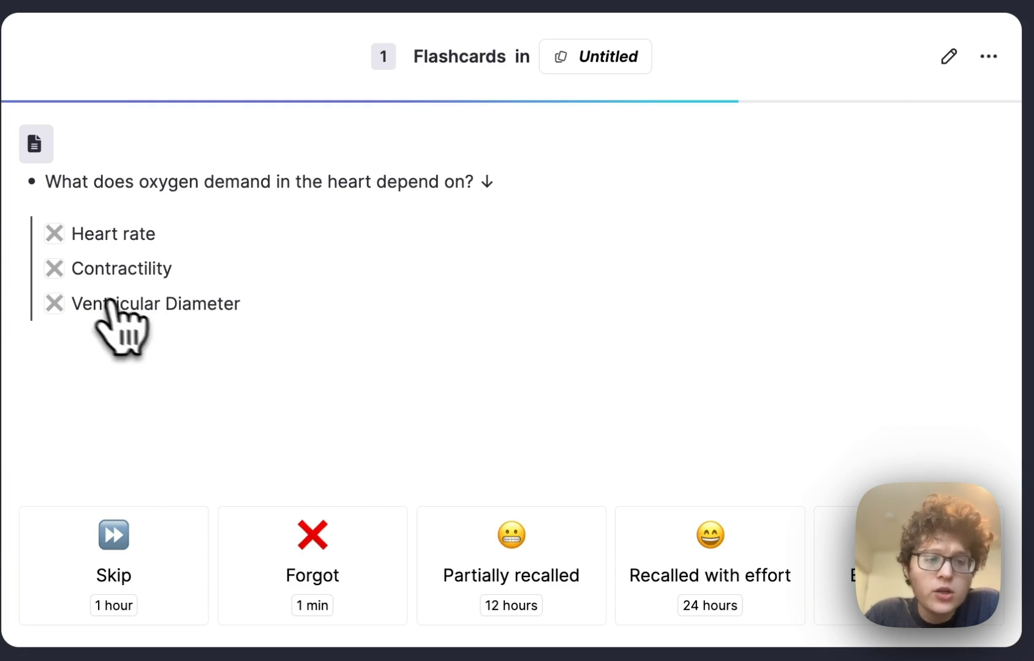
{"action": "left_click", "coordinate": [54, 270]}
{"action": "left_click", "coordinate": [54, 304]}
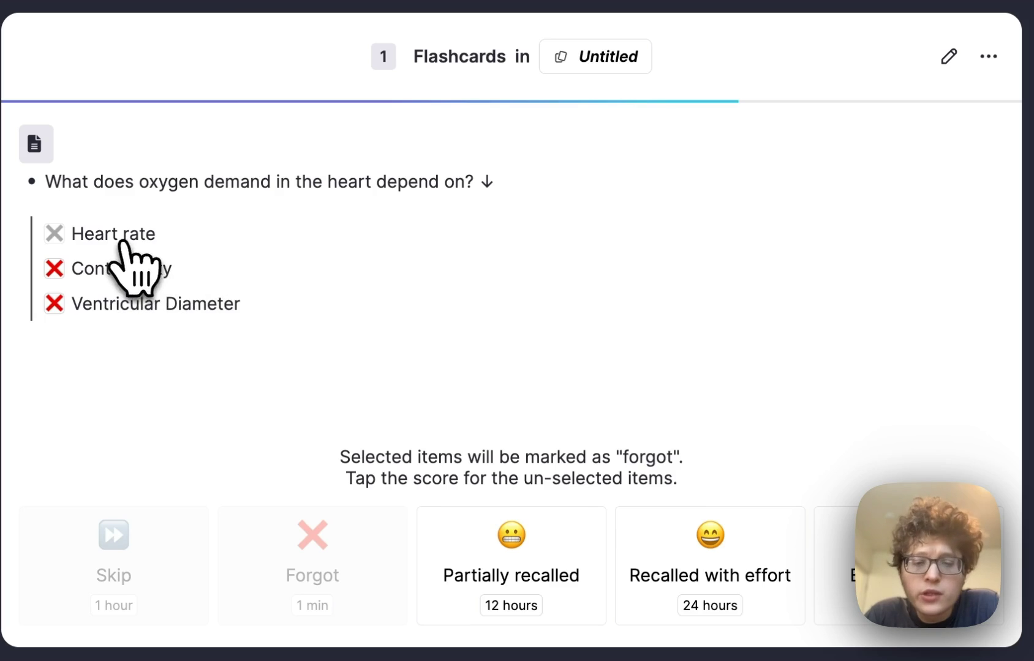
{"action": "left_click", "coordinate": [838, 547]}
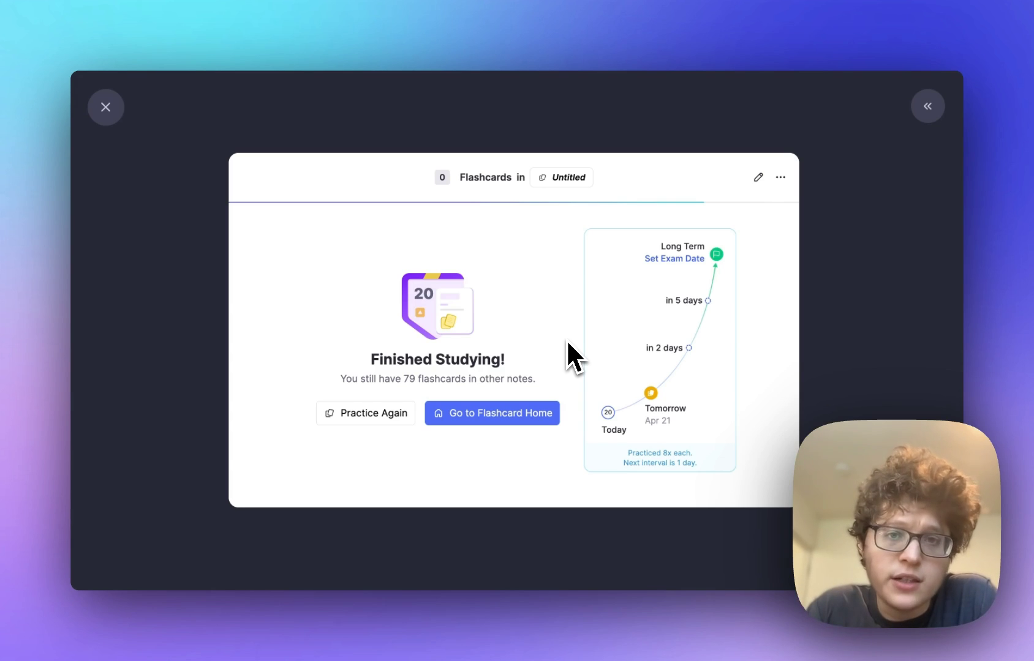
Step: Leave the study view and add the heart-valve blood-flow question as a numbered-list card
{"action": "left_click", "coordinate": [106, 108]}
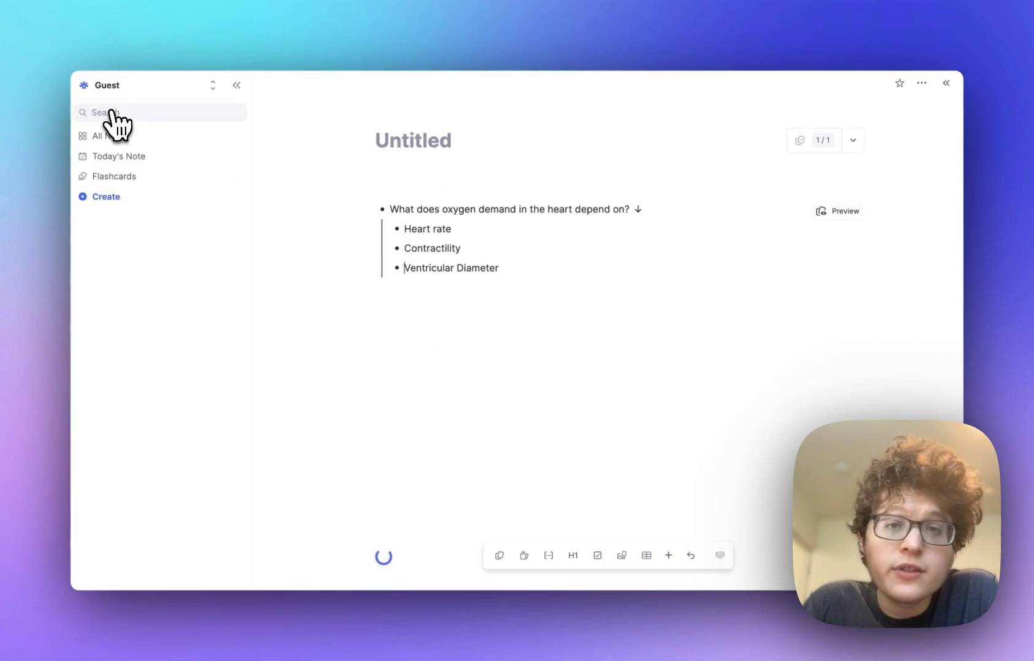
{"action": "left_click", "coordinate": [521, 349]}
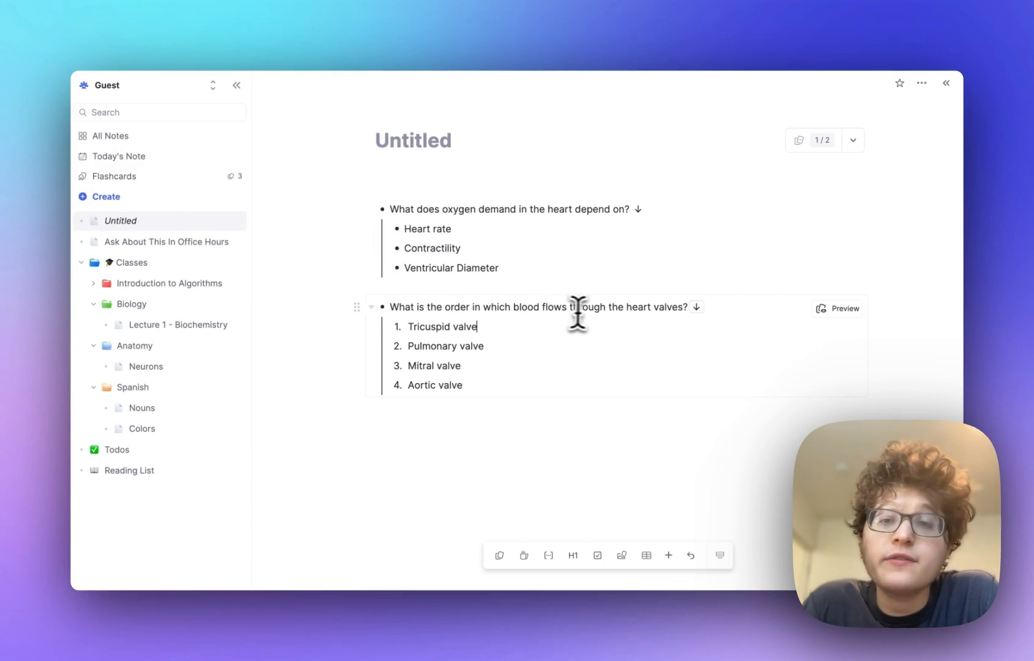
{"action": "left_click", "coordinate": [820, 141]}
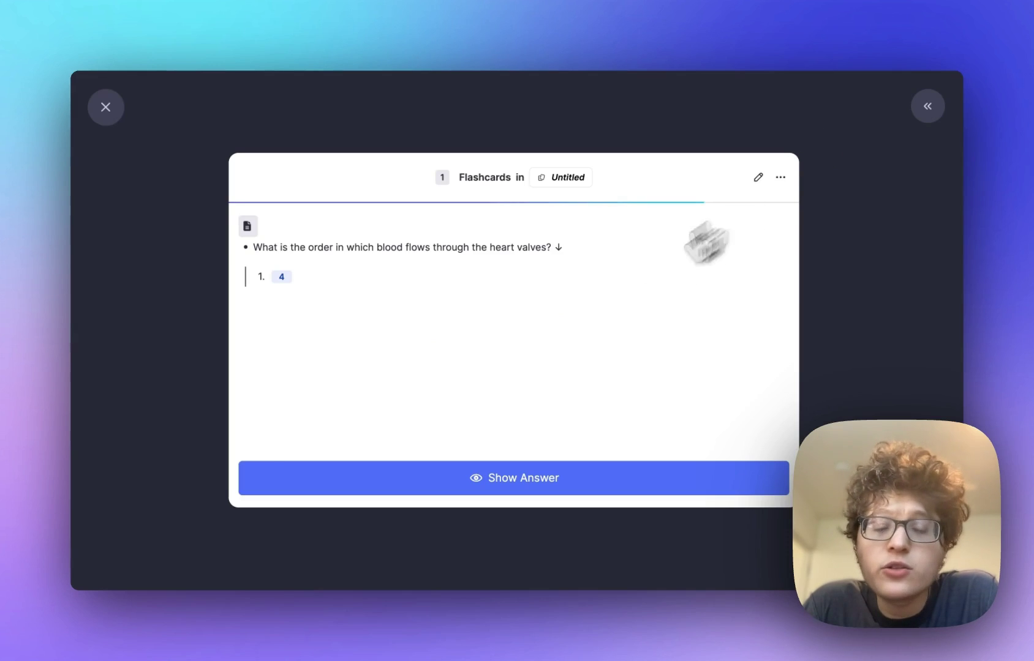
Step: Practise the four valves one at a time, rating each and revealing the retested Pulmonary valve
{"action": "left_click", "coordinate": [472, 476]}
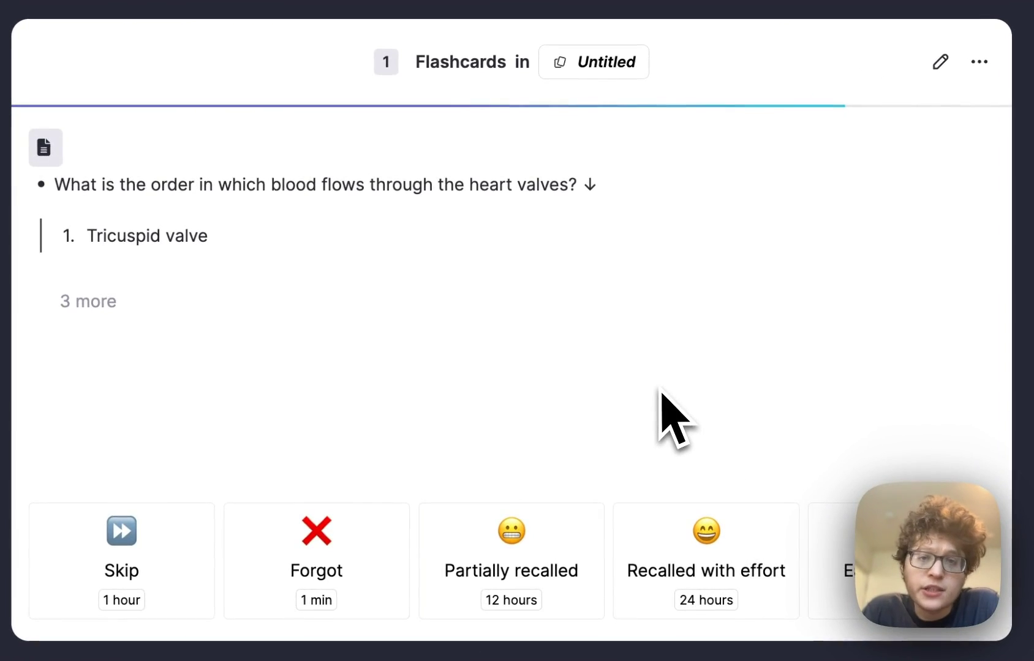
{"action": "left_click", "coordinate": [689, 515]}
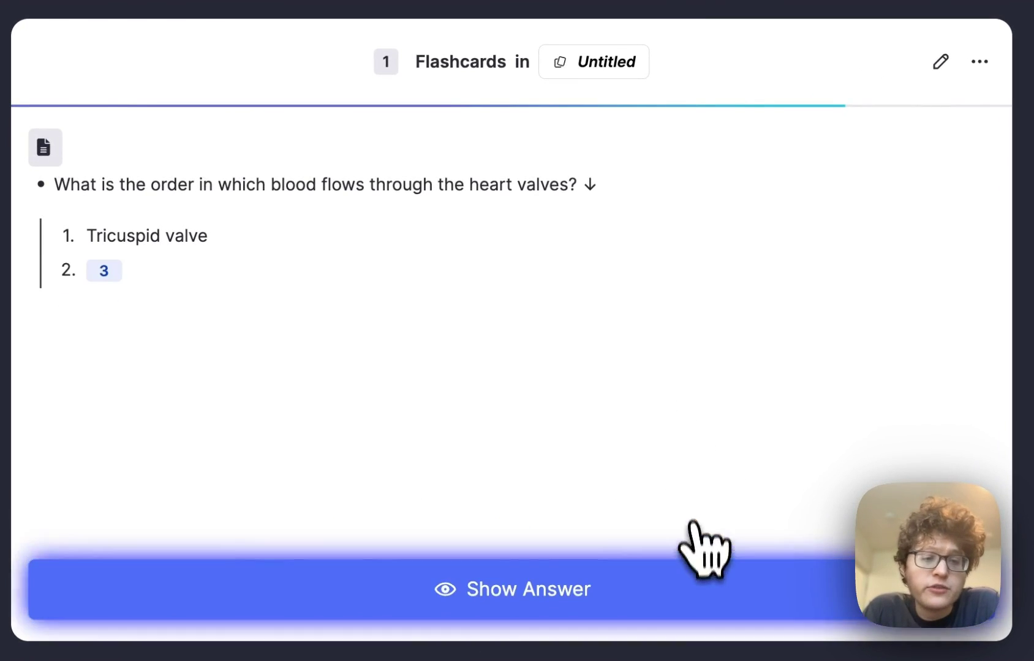
{"action": "left_click", "coordinate": [554, 573]}
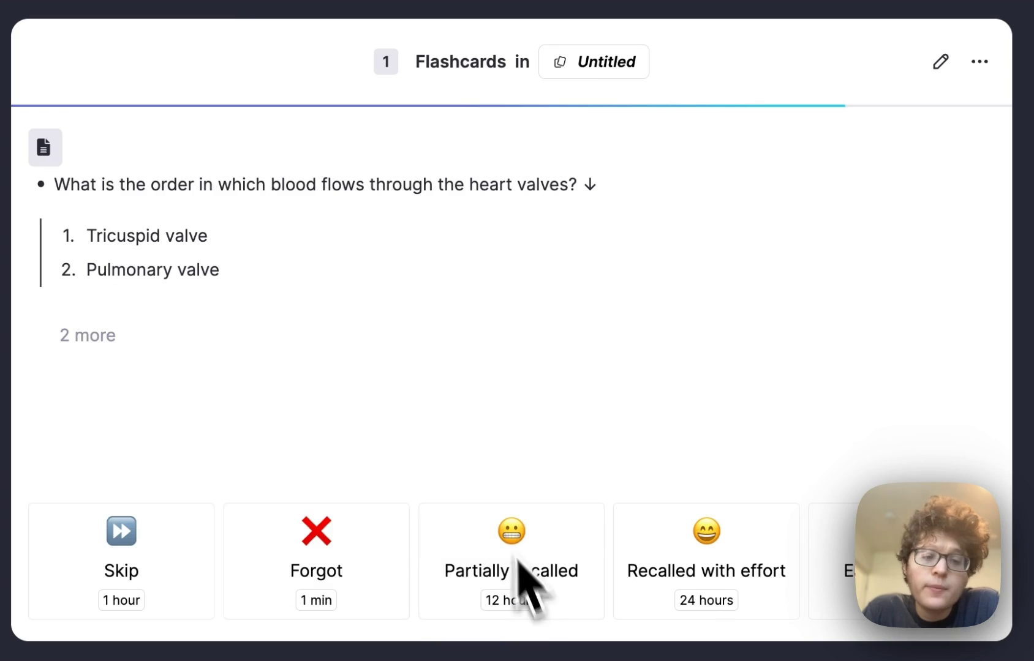
{"action": "left_click", "coordinate": [352, 593]}
{"action": "left_click", "coordinate": [352, 591]}
{"action": "left_click", "coordinate": [710, 577]}
{"action": "left_click", "coordinate": [710, 588]}
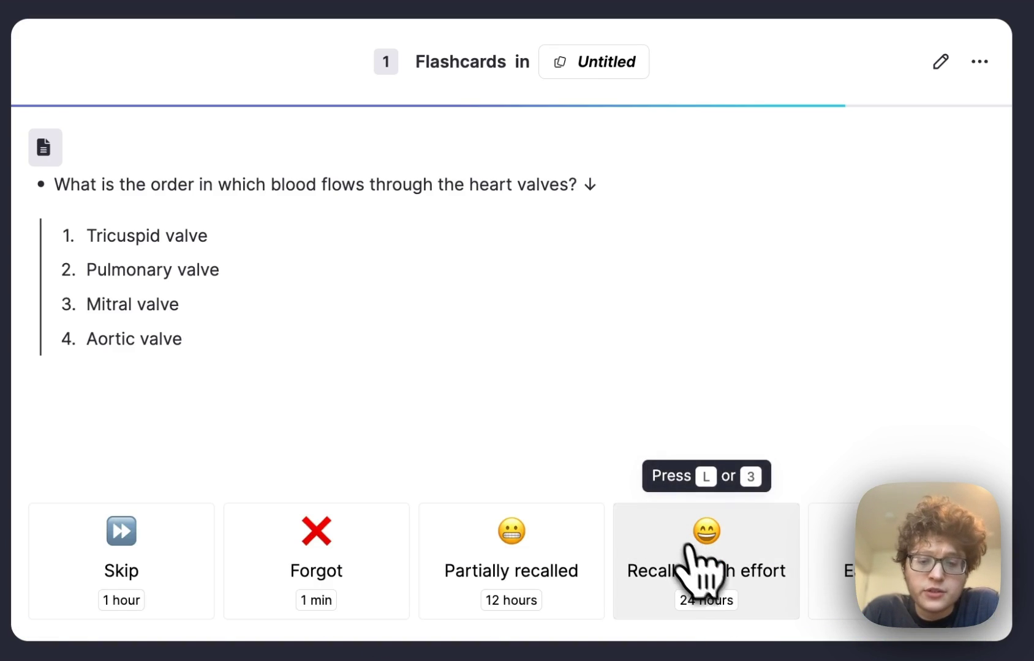
{"action": "left_click", "coordinate": [707, 573]}
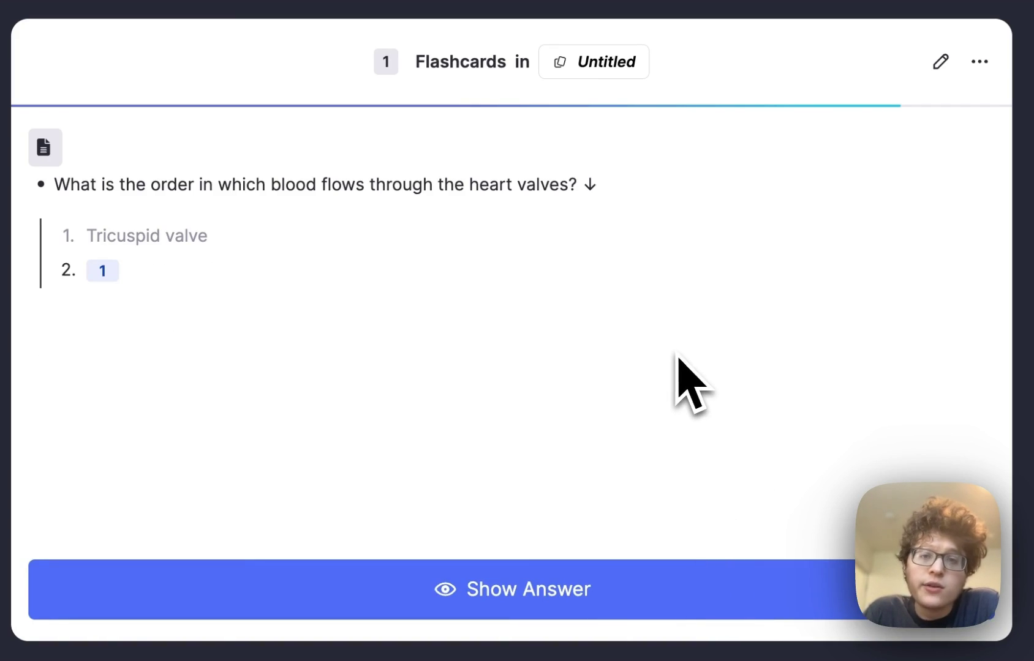
{"action": "mouse_move", "coordinate": [101, 277]}
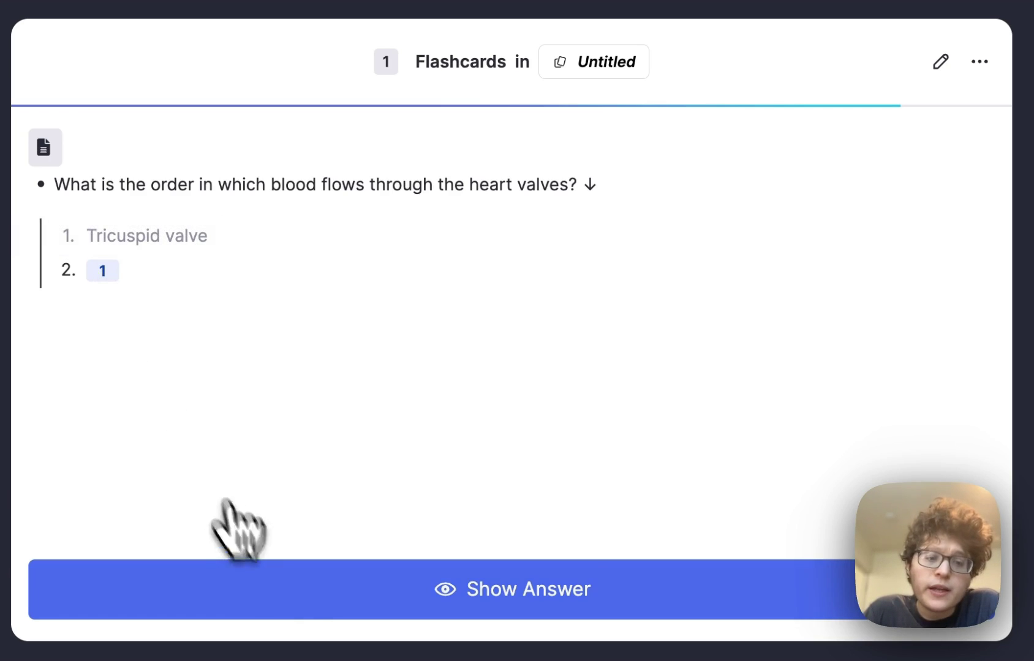
{"action": "left_click", "coordinate": [274, 584]}
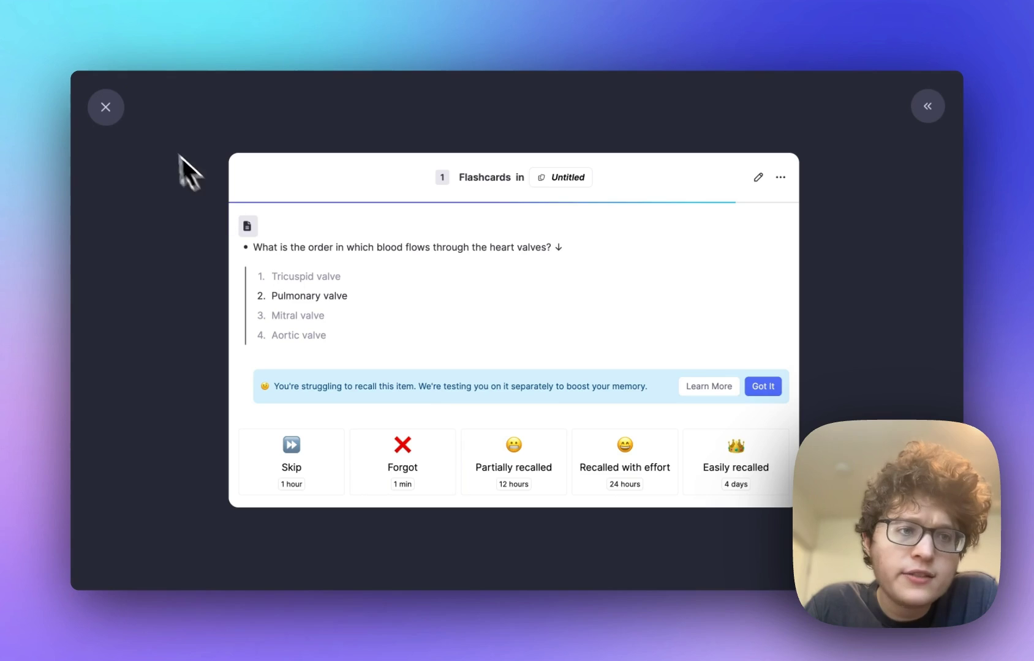
Step: Add hints 'Tri' before Tricuspid valve and 'Pull' before Pulmonary valve, then preview the card
{"action": "left_click", "coordinate": [121, 114]}
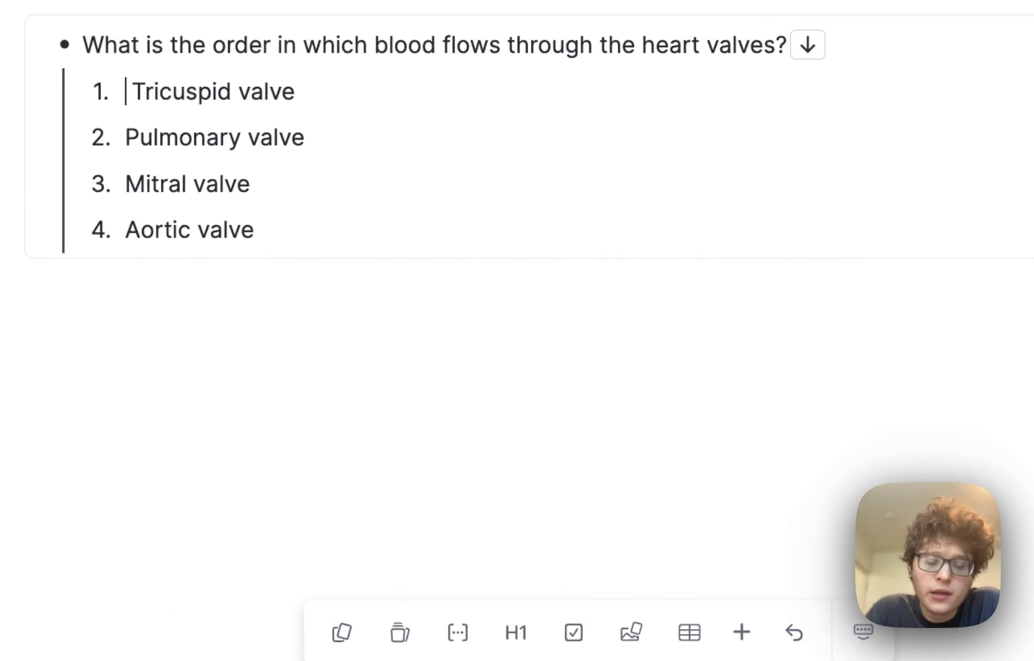
{"action": "type", "text": "/ "}
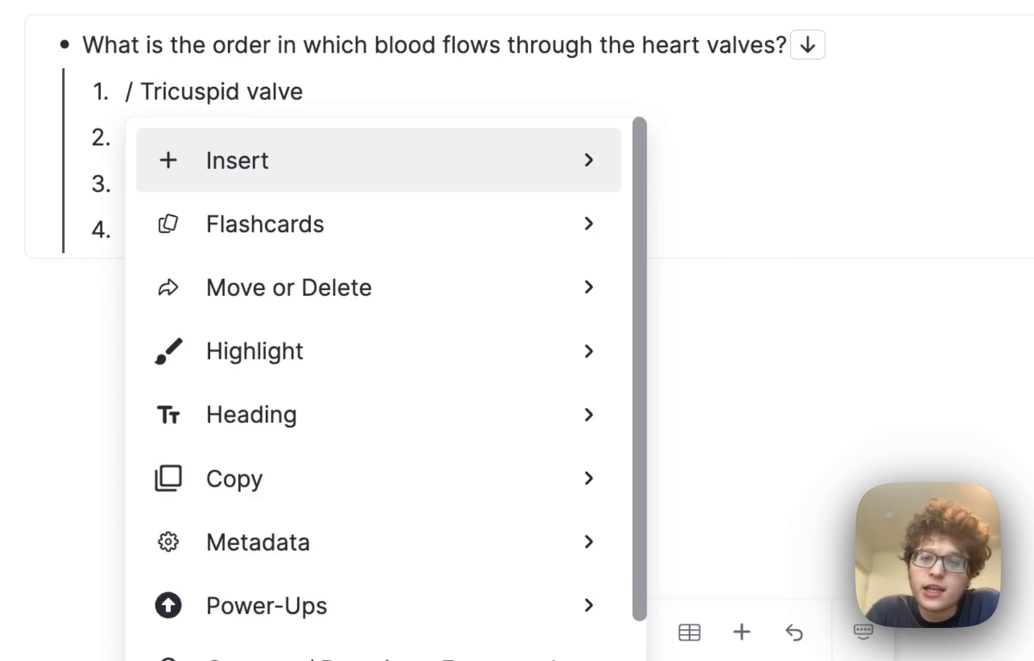
{"action": "type", "text": "hint"}
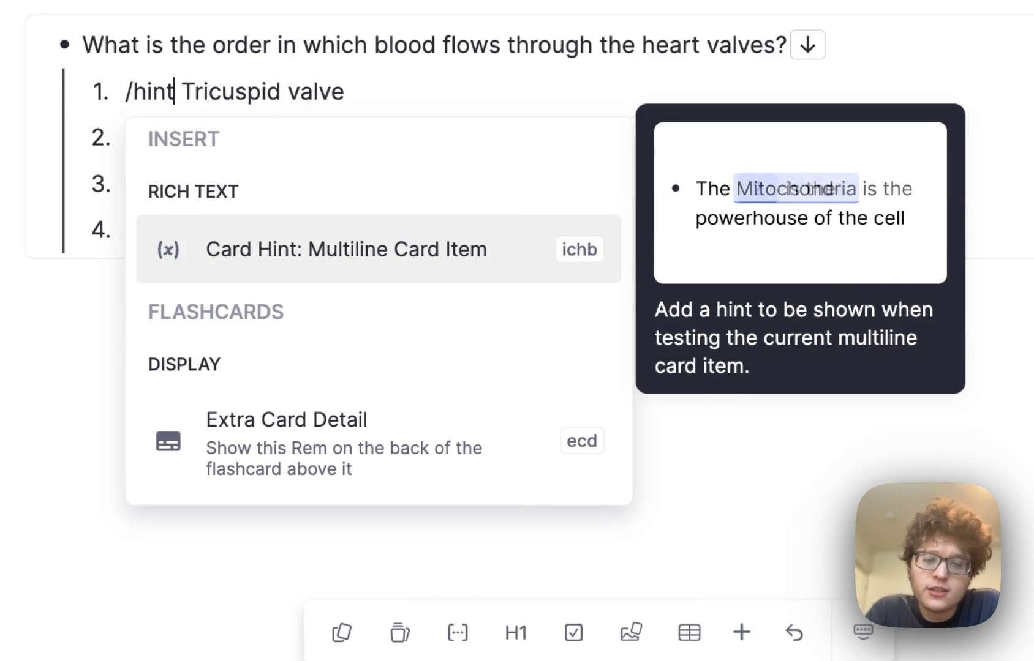
{"action": "left_click", "coordinate": [350, 264]}
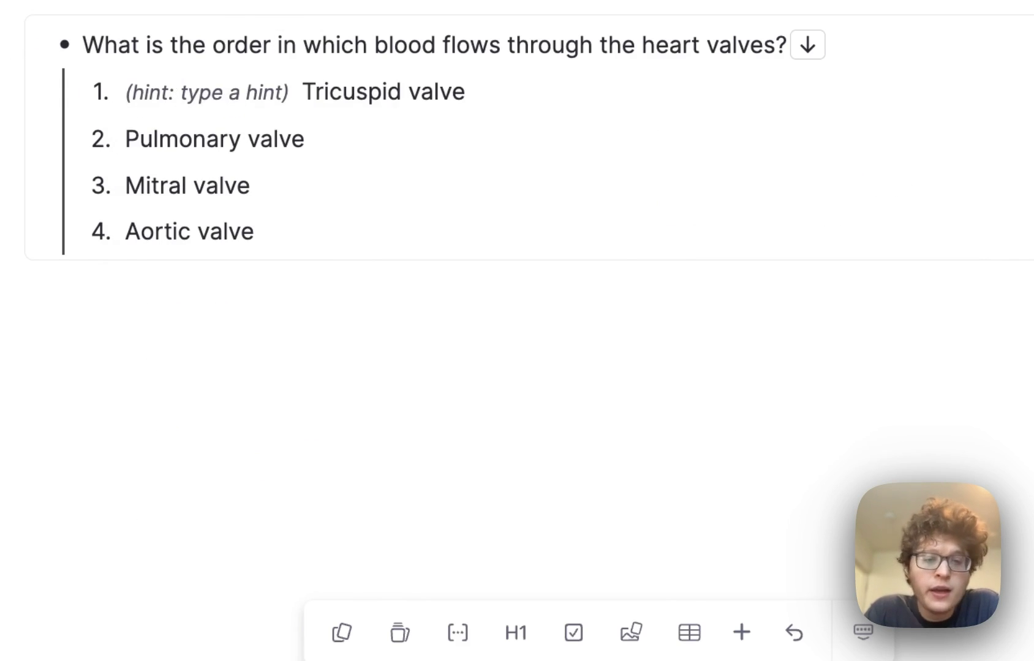
{"action": "type", "text": "Tri"}
{"action": "left_click", "coordinate": [207, 139]}
{"action": "type", "text": "/hint"}
{"action": "key", "text": "Return"}
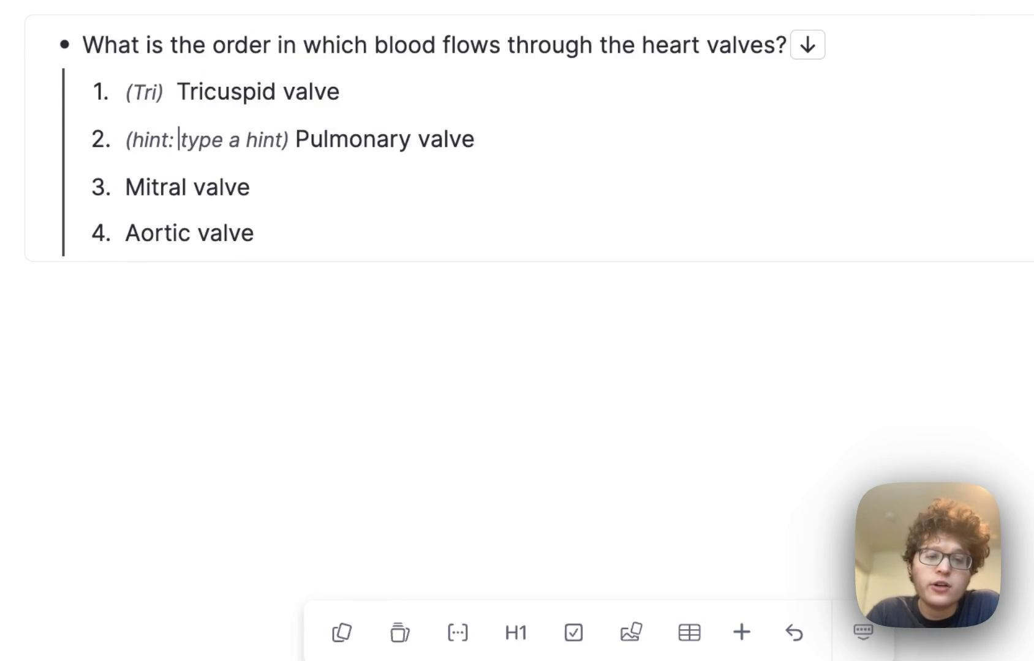
{"action": "type", "text": "Pulling"}
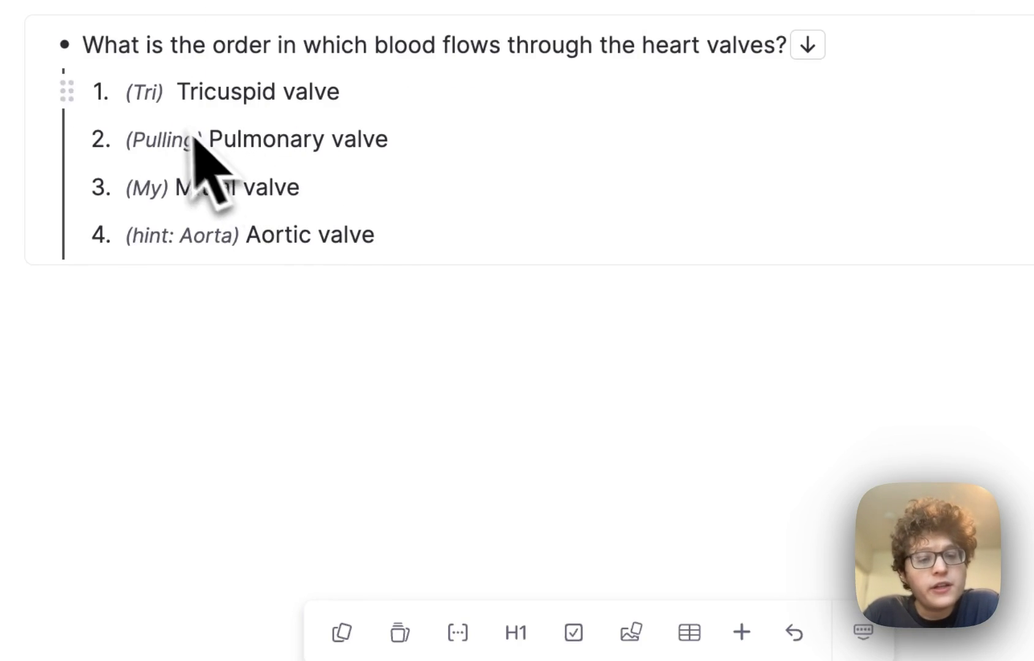
{"action": "left_click", "coordinate": [1033, 45]}
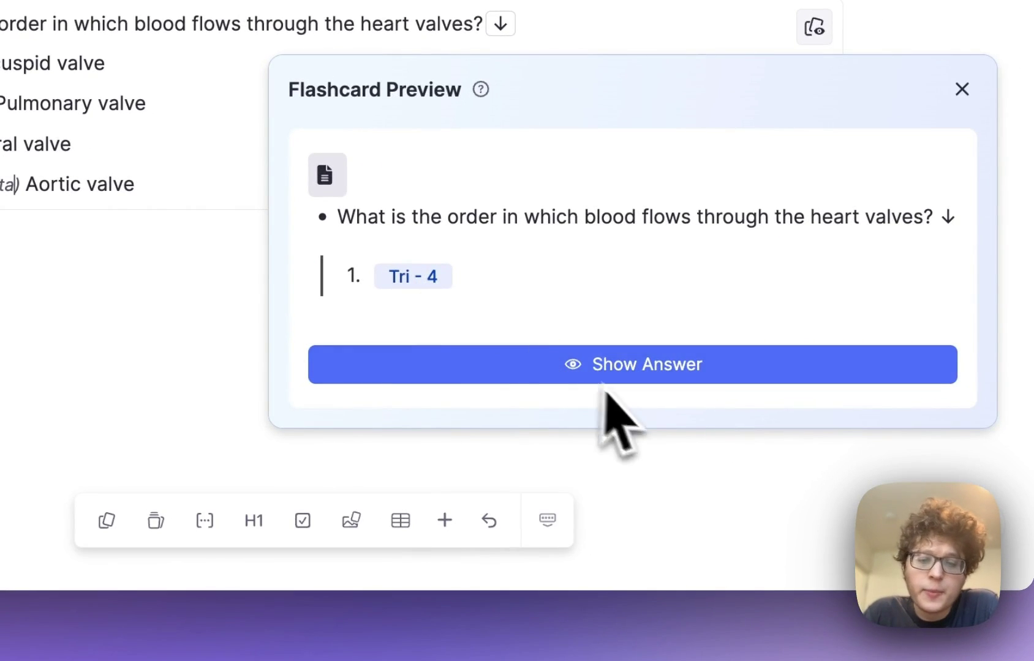
Step: Reveal each valve with its hint in the Flashcard Preview, then close the preview
{"action": "left_click", "coordinate": [612, 377]}
{"action": "left_click", "coordinate": [625, 407]}
{"action": "left_click", "coordinate": [567, 429]}
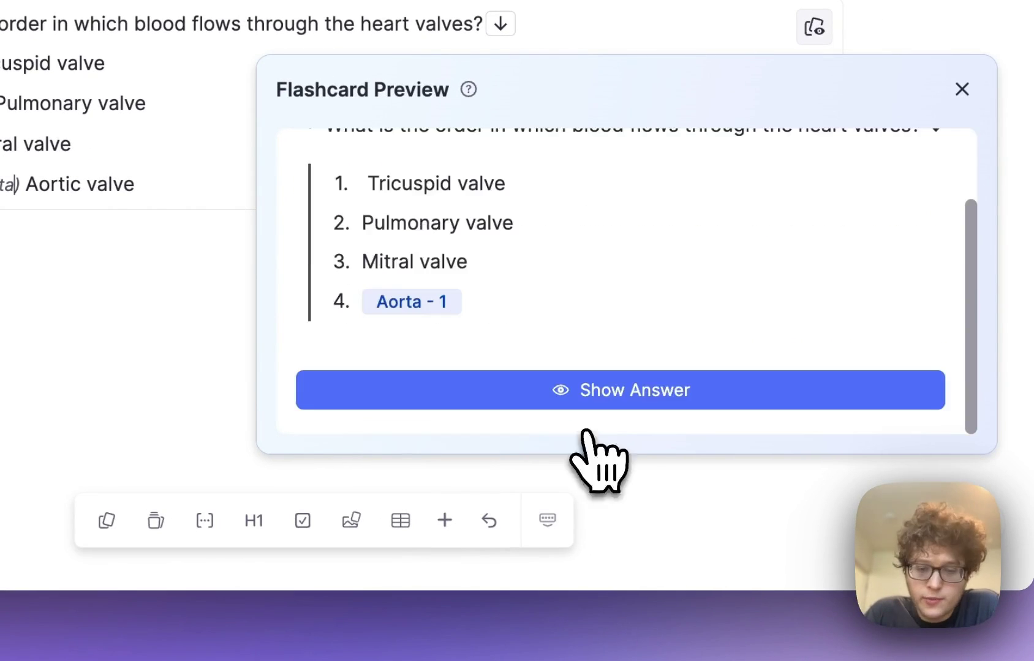
{"action": "left_click", "coordinate": [571, 416]}
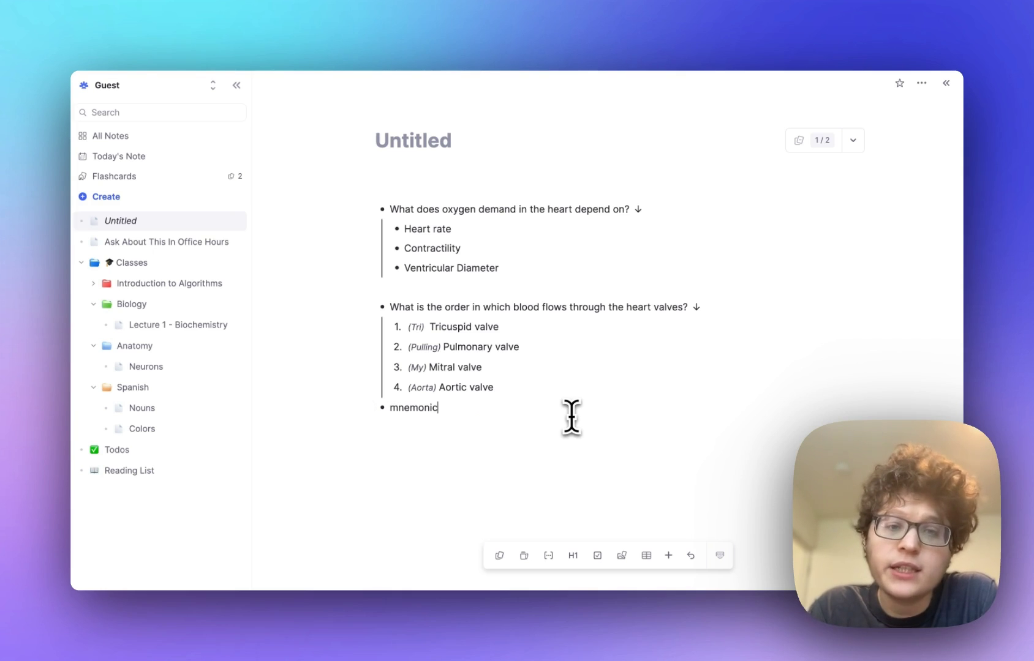
Step: Add the mnemonic card 'Try pulling my aorta' and insert Heart and nested Valves bullets
{"action": "type", "text": ">>Try pulling my aorta"}
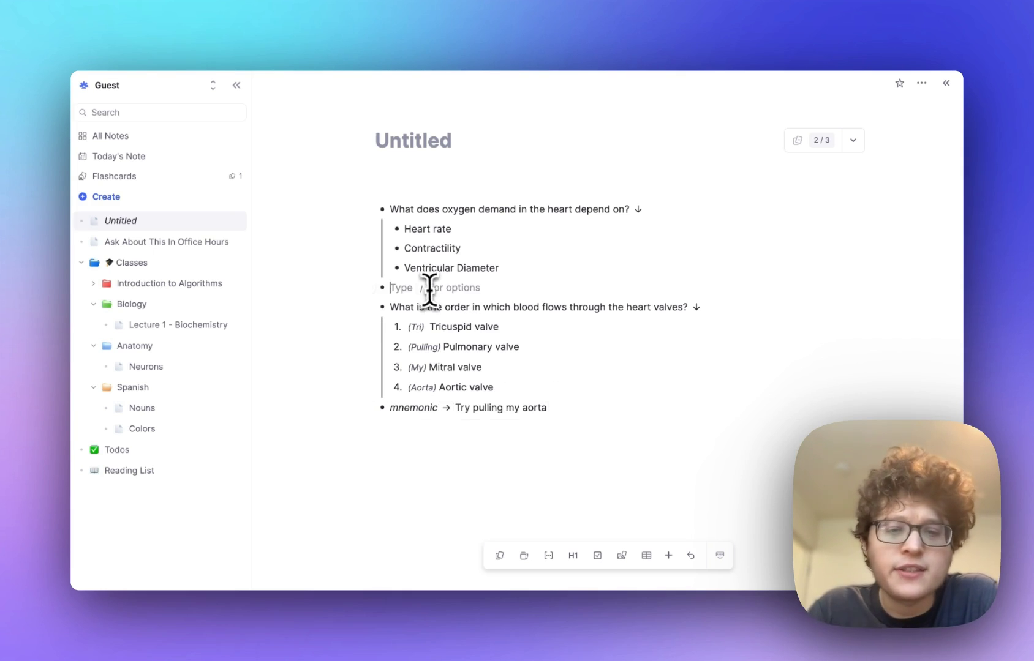
{"action": "left_click", "coordinate": [431, 287]}
{"action": "key", "text": "Return"}
{"action": "type", "text": "Heart"}
{"action": "key", "text": "Return"}
{"action": "key", "text": "Tab"}
{"action": "type", "text": "V"}
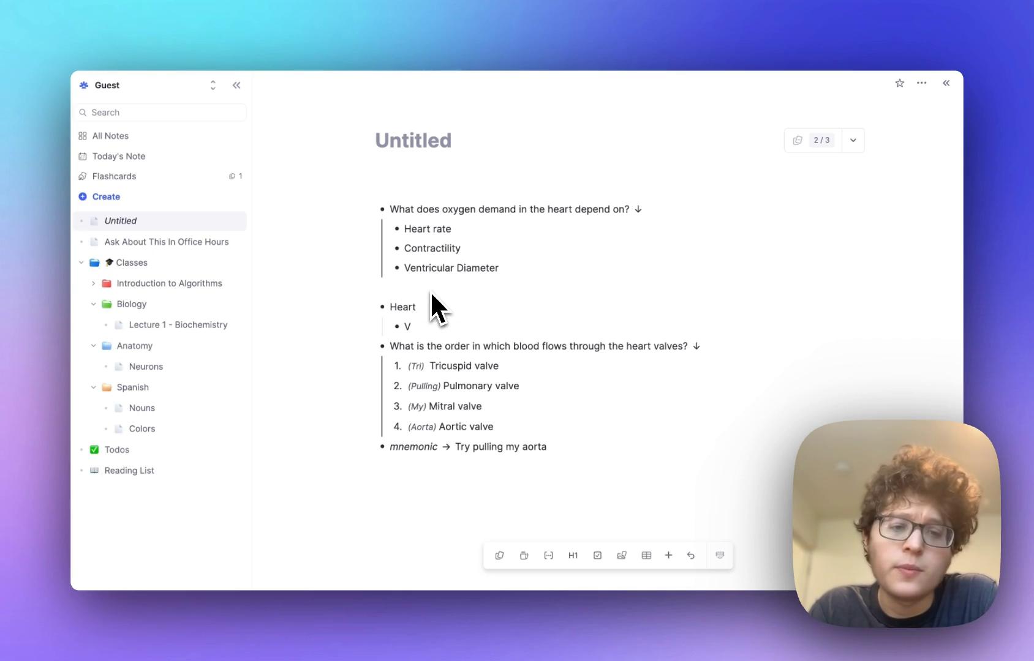
{"action": "type", "text": "alves"}
Step: Nest the question and mnemonic under Valves, remove the old question wording, and move the mnemonic above it
{"action": "key", "text": "Down"}
{"action": "key", "text": "Tab"}
{"action": "key", "text": "Tab"}
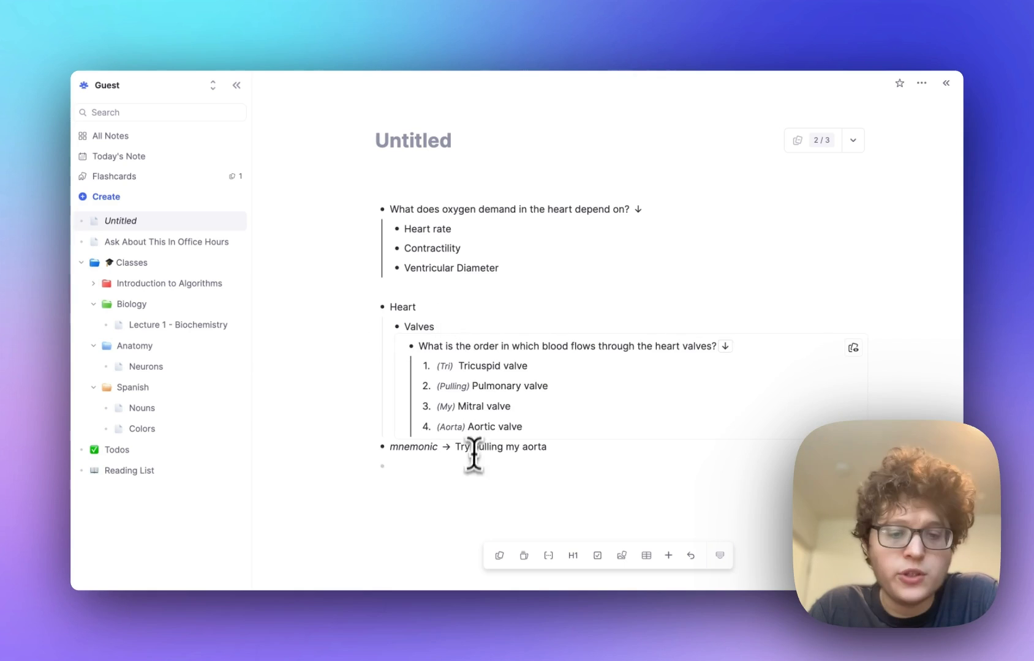
{"action": "left_click", "coordinate": [477, 447]}
{"action": "key", "text": "Tab"}
{"action": "key", "text": "Tab"}
{"action": "double_click", "coordinate": [428, 347]}
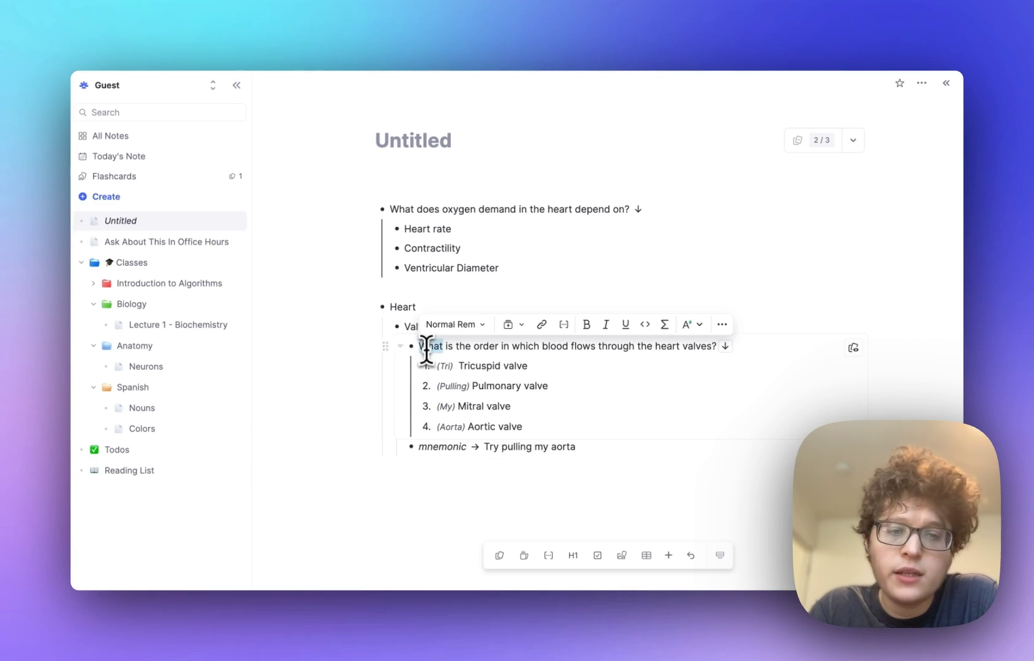
{"action": "triple_click", "coordinate": [700, 346]}
{"action": "key", "text": "BackSpace"}
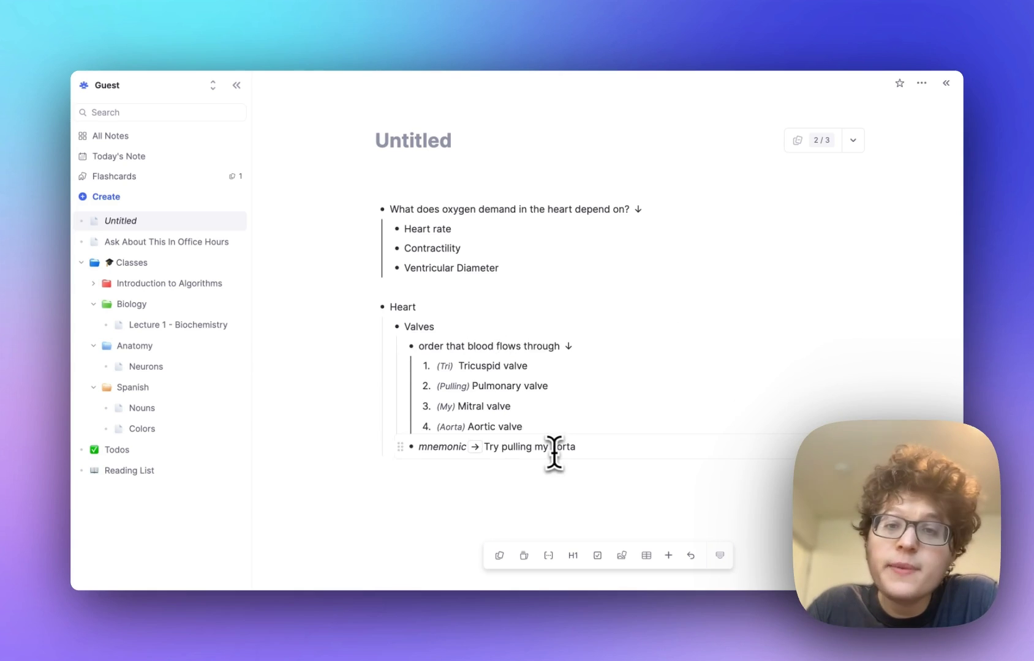
{"action": "key", "text": "super+shift+Up"}
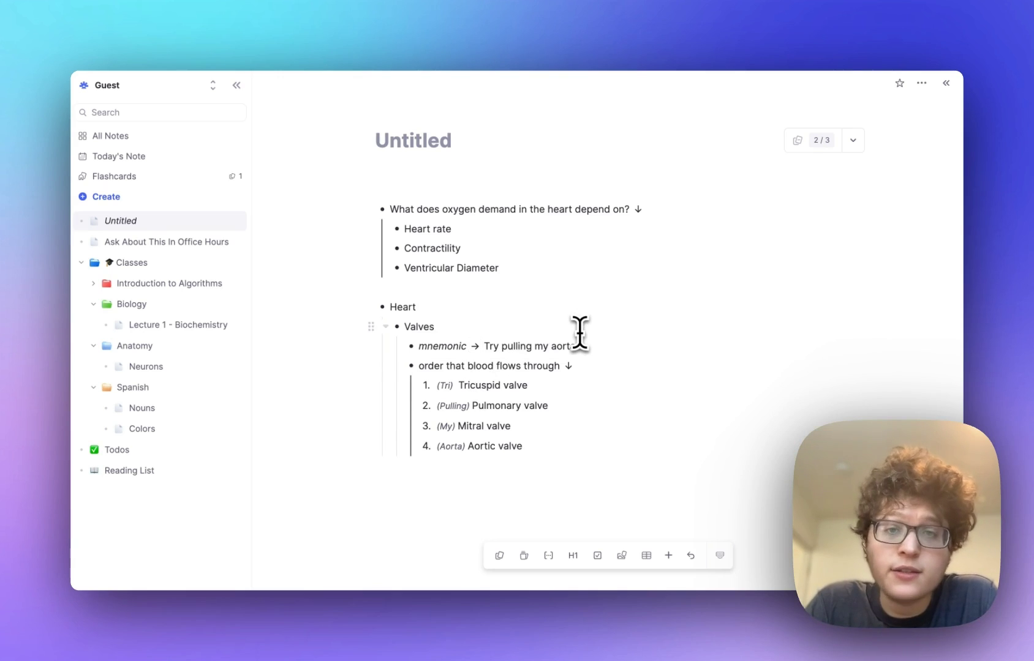
Step: Add the 46th US president cloze card with the hint 'Person's name' on the hidden name
{"action": "left_click", "coordinate": [510, 194]}
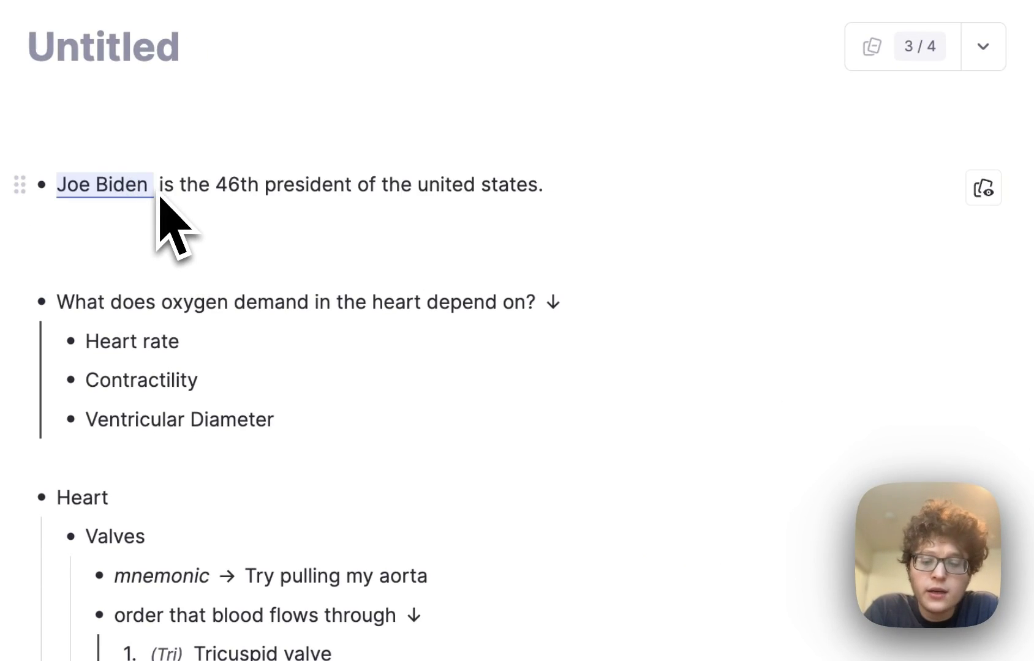
{"action": "type", "text": "/hint"}
{"action": "key", "text": "Return"}
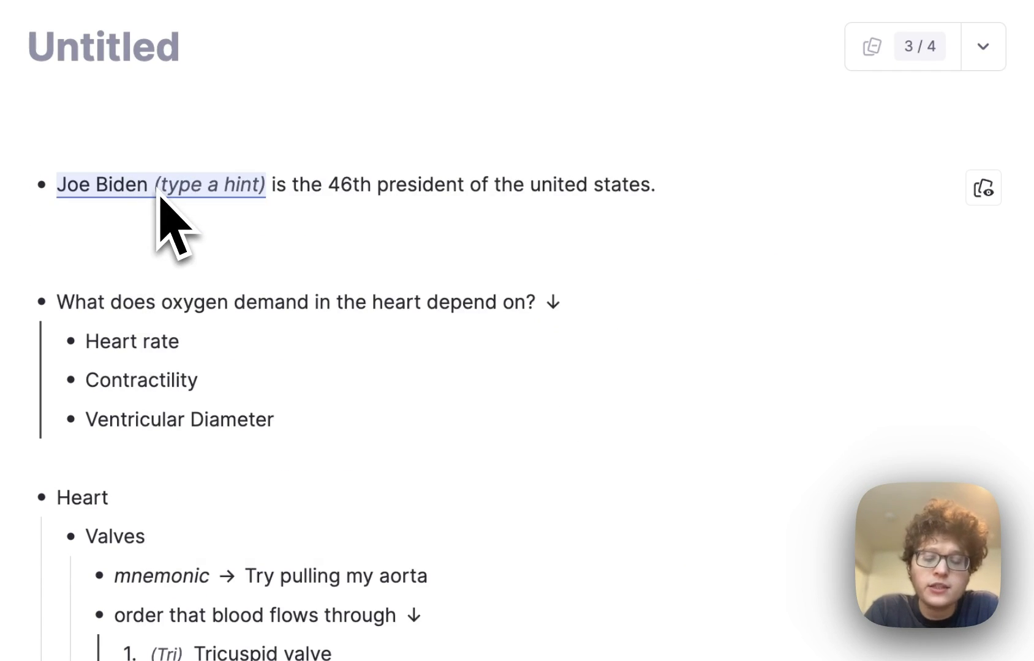
{"action": "type", "text": "Person's name"}
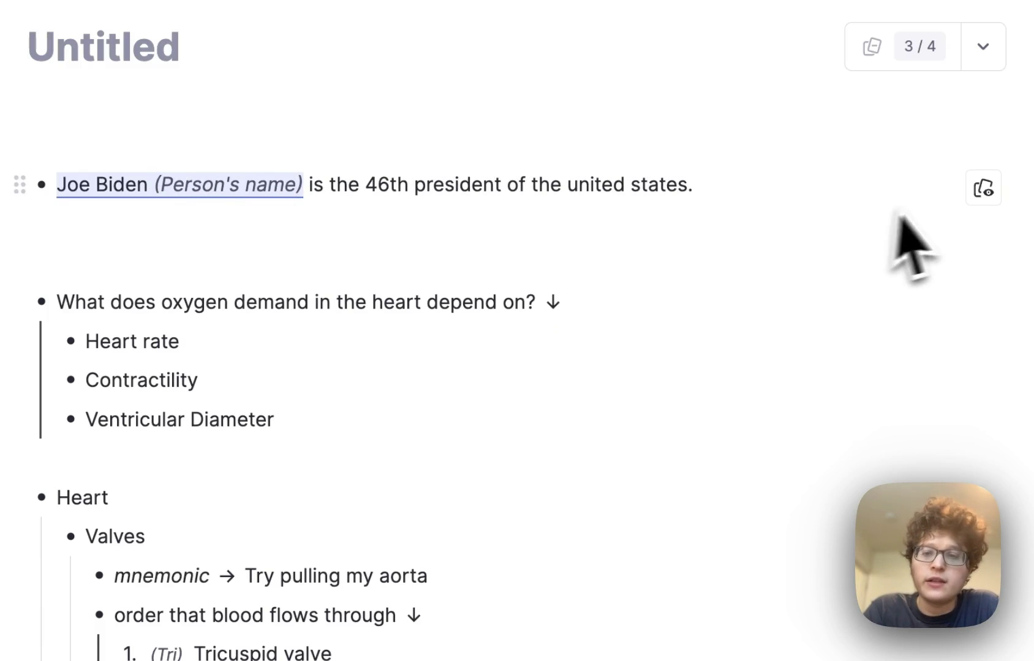
{"action": "mouse_move", "coordinate": [985, 190]}
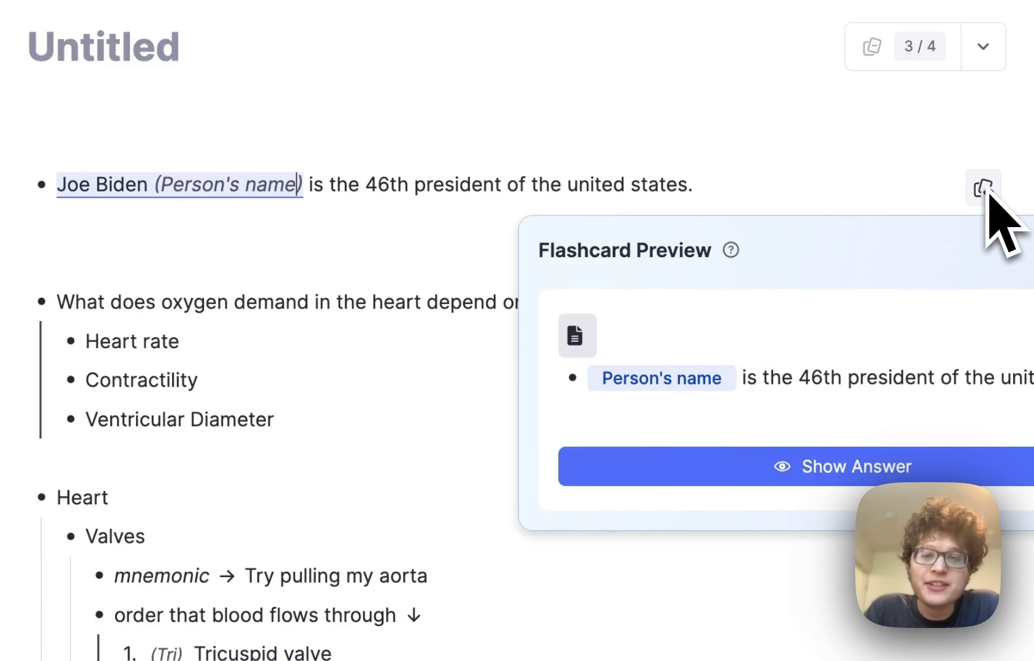
{"action": "left_click_drag", "start_coordinate": [670, 205], "coordinate": [427, 489]}
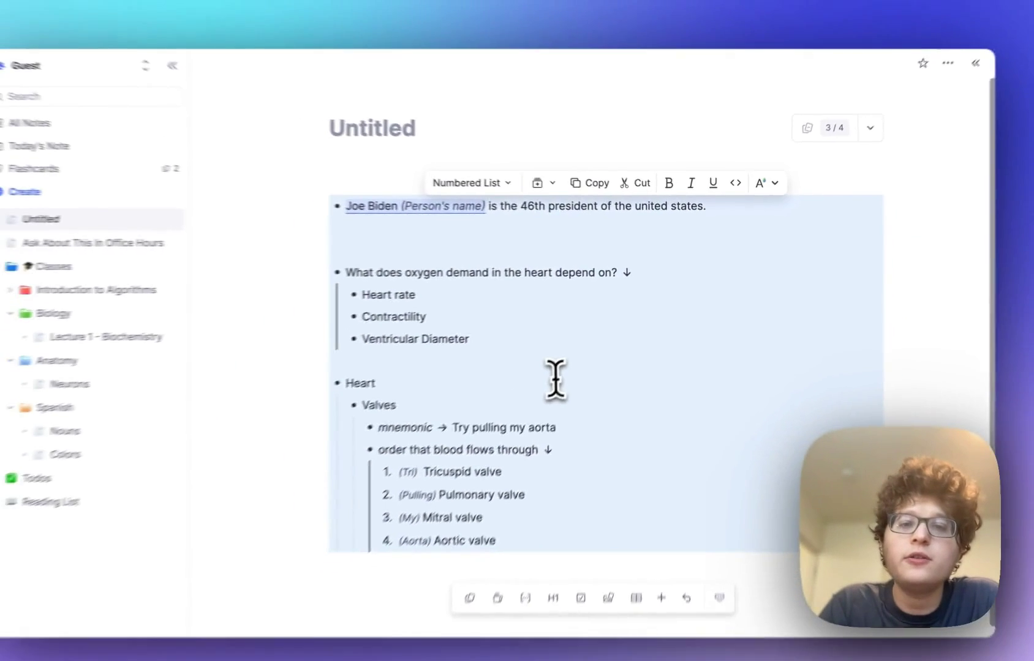
Step: Delete all blocks, create a single 'Front <>Back' bullet card, and practise it to completion
{"action": "key", "text": "BackSpace"}
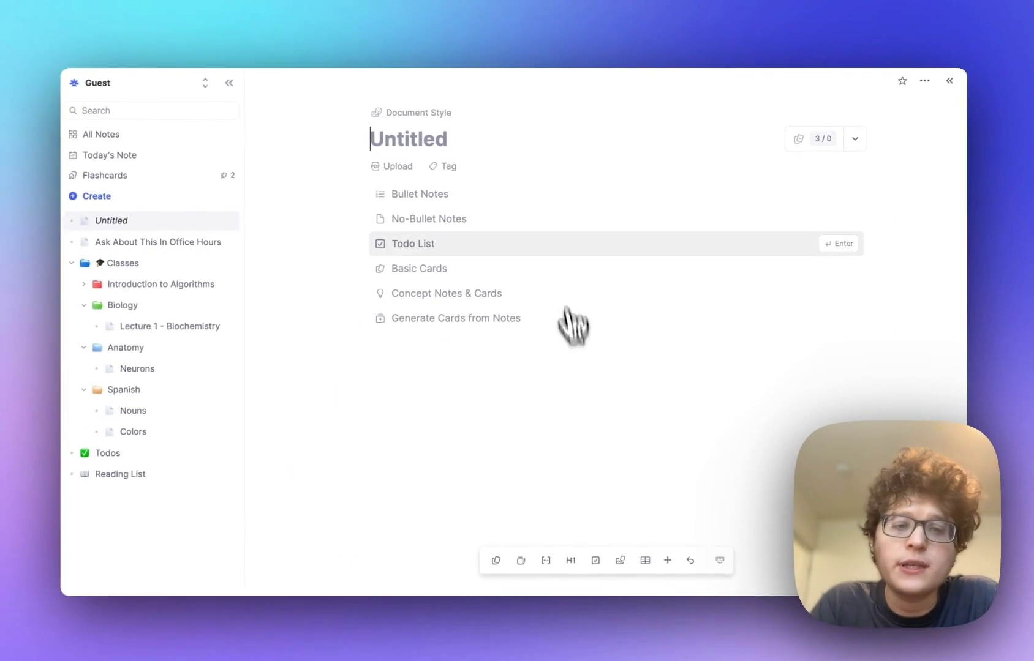
{"action": "left_click", "coordinate": [554, 197]}
{"action": "type", "text": "Front"}
{"action": "type", "text": " <>B"}
{"action": "type", "text": "ack"}
{"action": "left_click", "coordinate": [807, 144]}
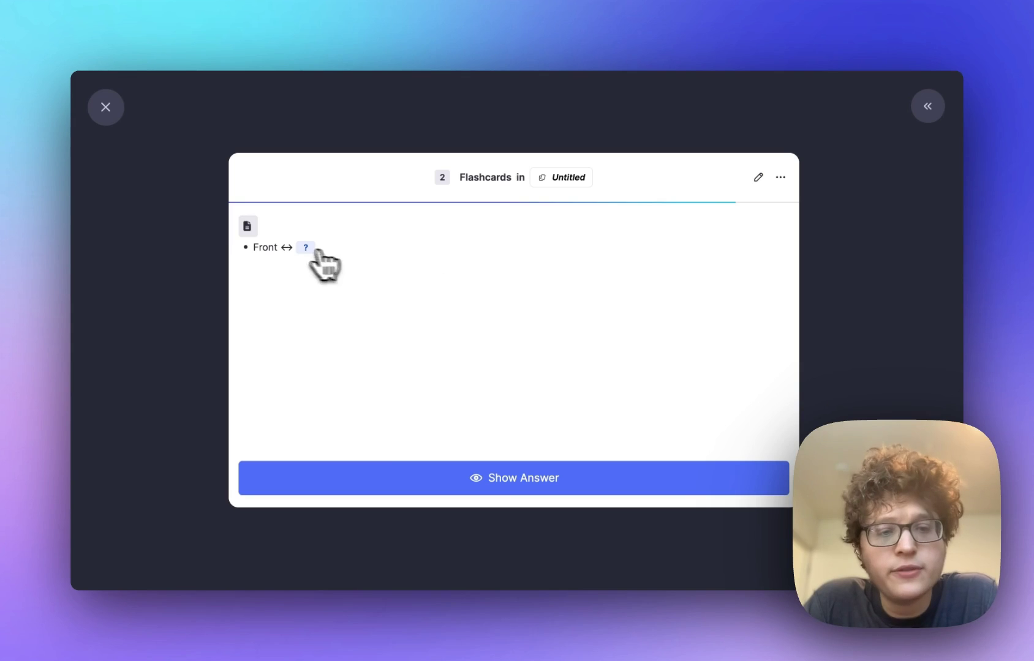
{"action": "left_click", "coordinate": [472, 466]}
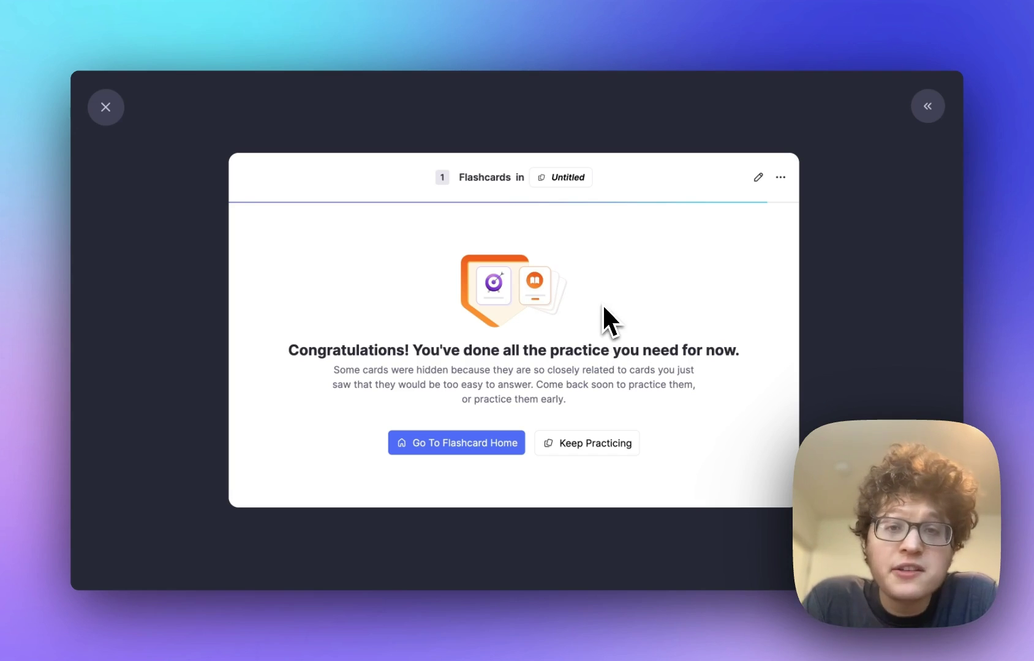
Step: In Flashcard settings, add new cards to the front of the queue and stale cards to the end
{"action": "left_click", "coordinate": [107, 107]}
{"action": "left_click", "coordinate": [112, 92]}
{"action": "left_click", "coordinate": [110, 200]}
{"action": "left_click", "coordinate": [270, 279]}
{"action": "scroll", "coordinate": [502, 270], "scroll_direction": "down", "scroll_amount": 10}
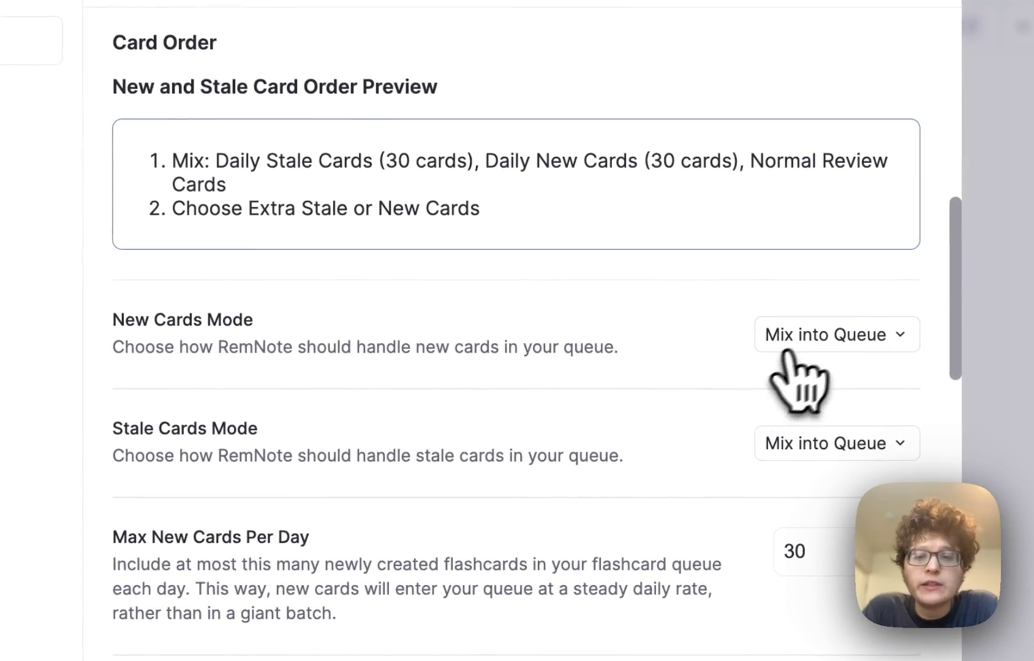
{"action": "left_click", "coordinate": [802, 340]}
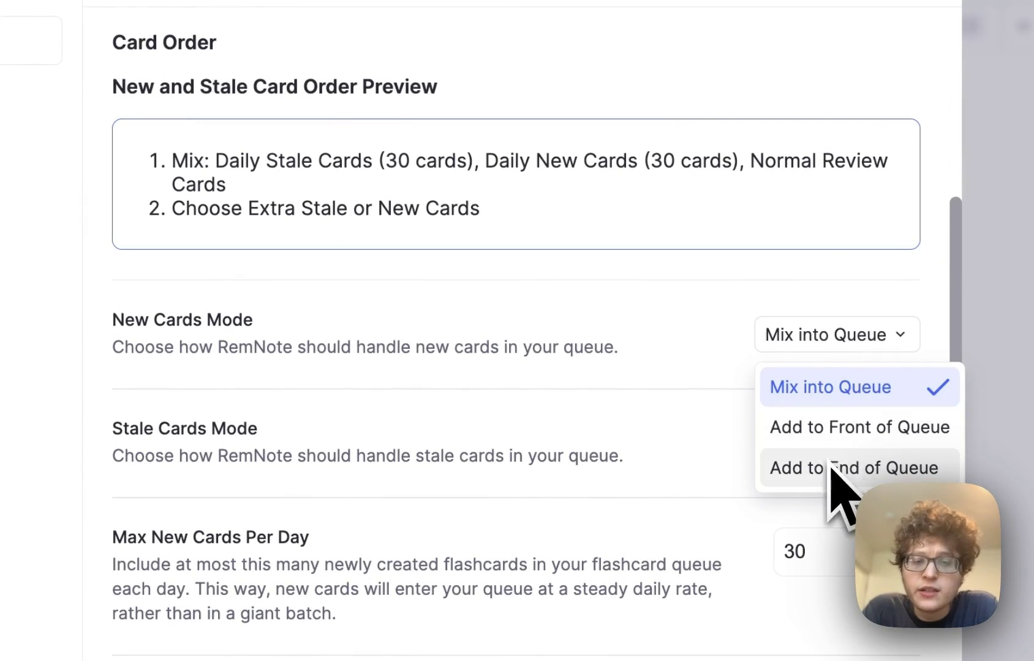
{"action": "left_click", "coordinate": [741, 462]}
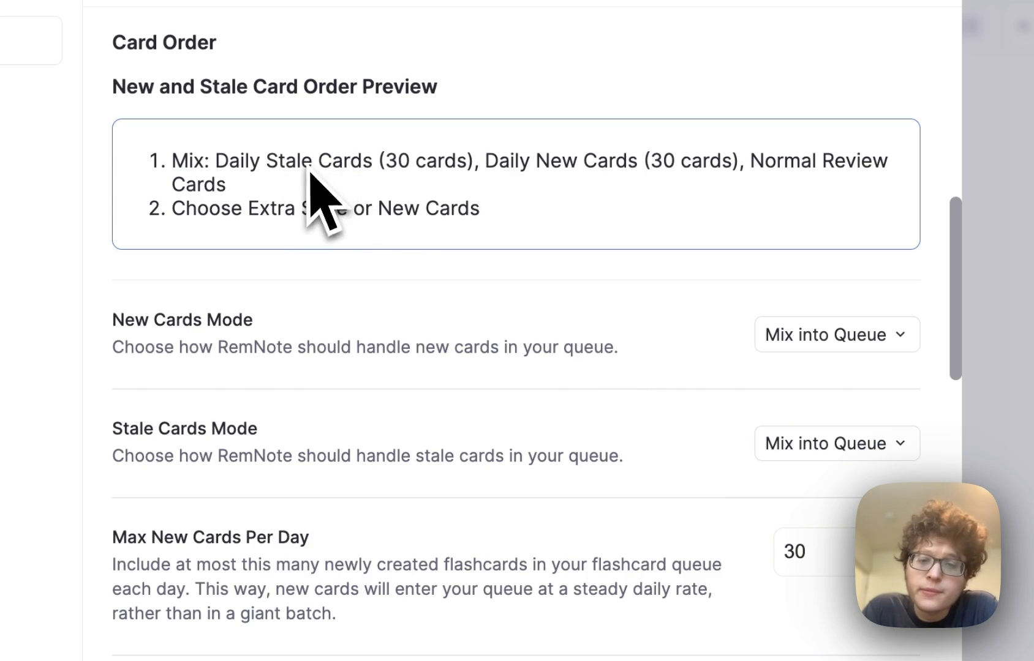
{"action": "left_click", "coordinate": [801, 338]}
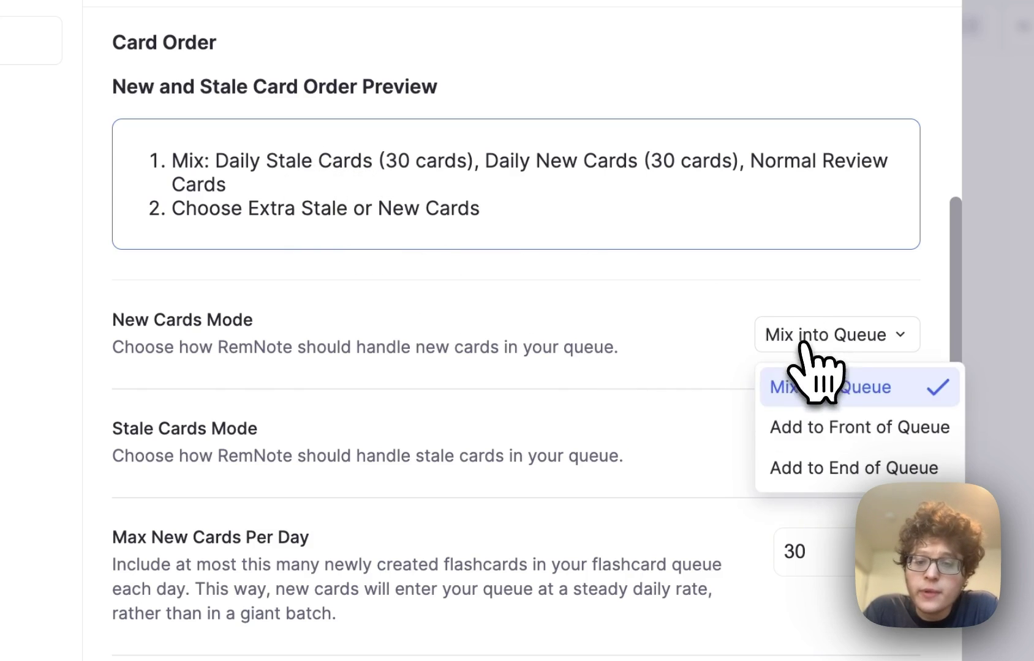
{"action": "left_click", "coordinate": [831, 428]}
{"action": "left_click", "coordinate": [827, 445]}
{"action": "left_click", "coordinate": [817, 577]}
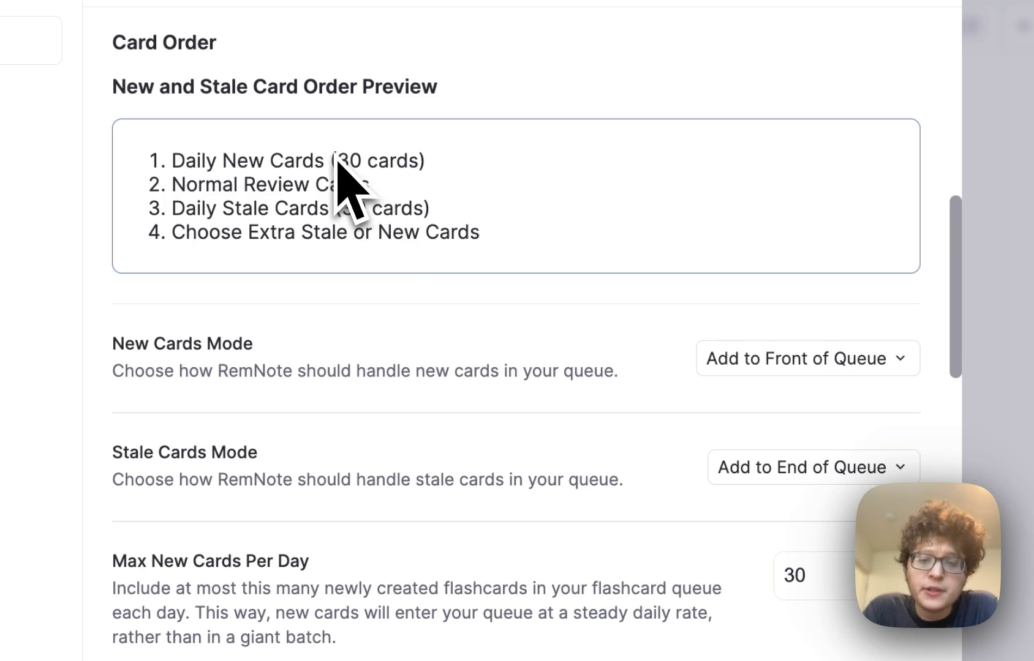
Step: Raise Max New Cards Per Day from 30 to 50
{"action": "left_click", "coordinate": [812, 570]}
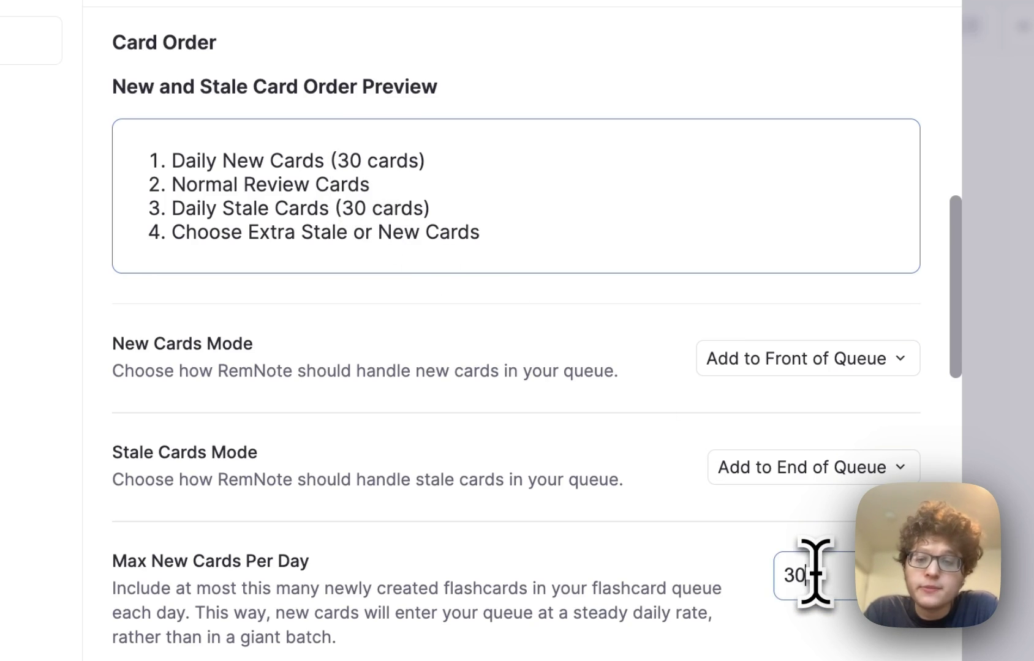
{"action": "key", "text": "BackSpace"}
{"action": "key", "text": "BackSpace"}
{"action": "type", "text": "50"}
{"action": "left_click", "coordinate": [775, 284]}
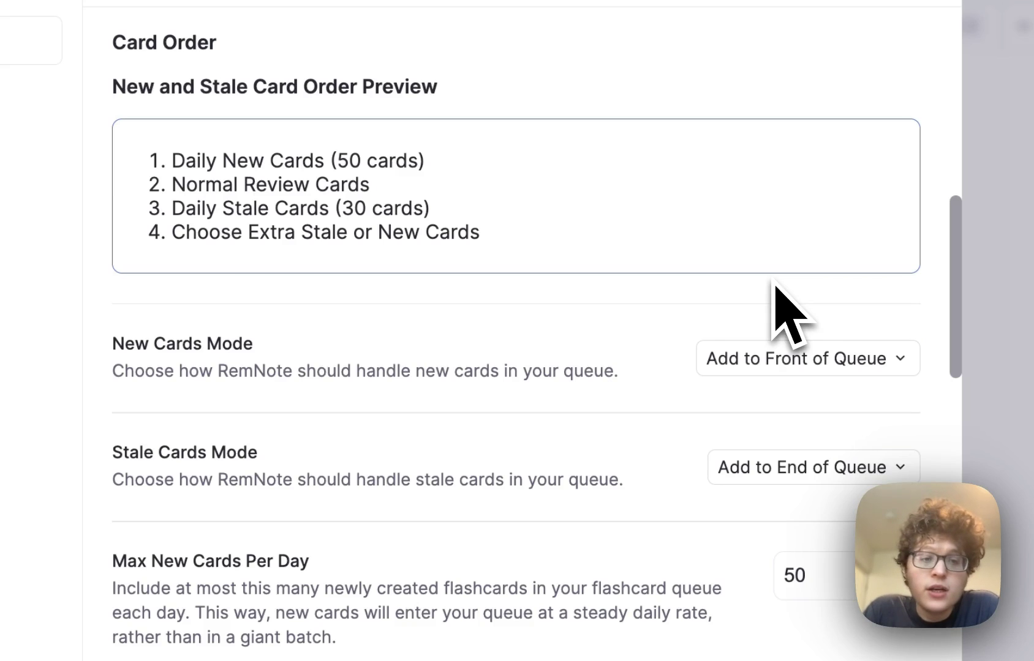
Step: Change the Global Default Scheduler type to FSRS and review its expanded example schedule
{"action": "left_click", "coordinate": [187, 322]}
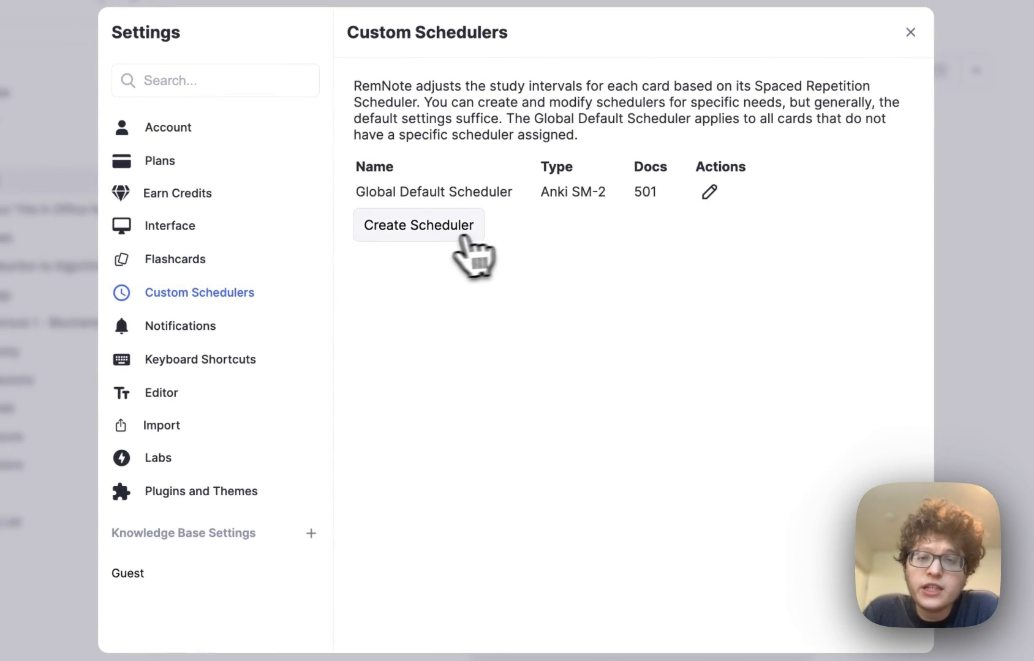
{"action": "left_click", "coordinate": [709, 191]}
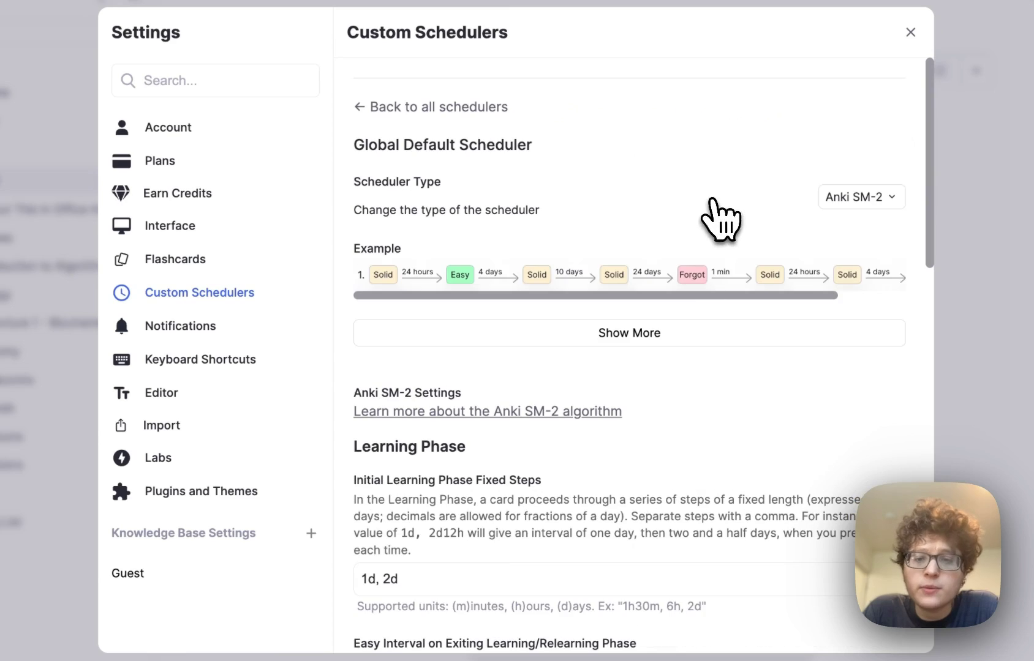
{"action": "left_click", "coordinate": [845, 199]}
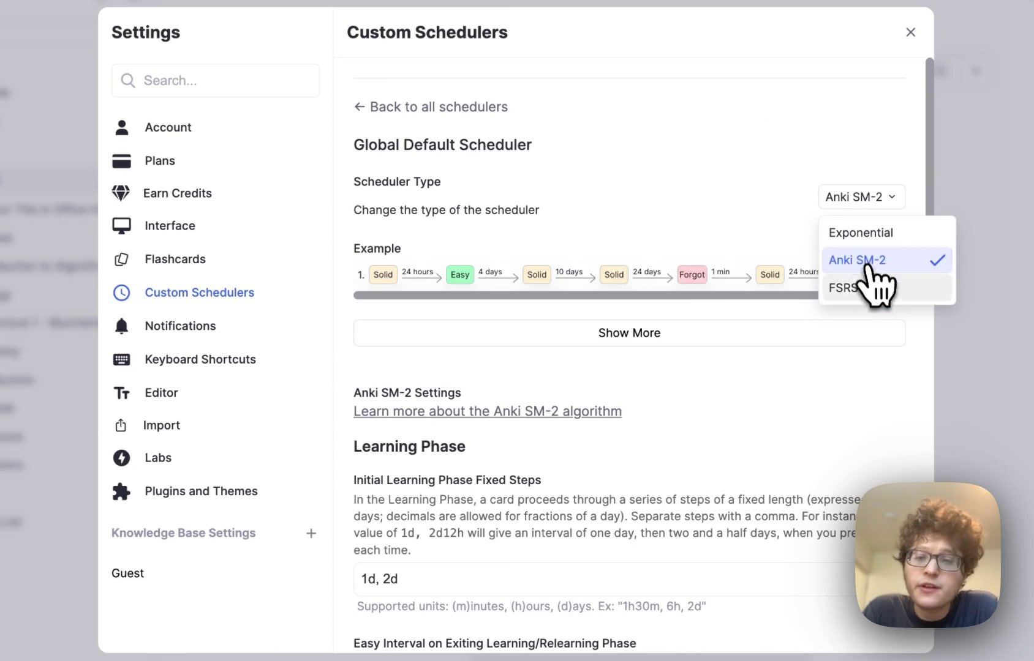
{"action": "left_click", "coordinate": [859, 287]}
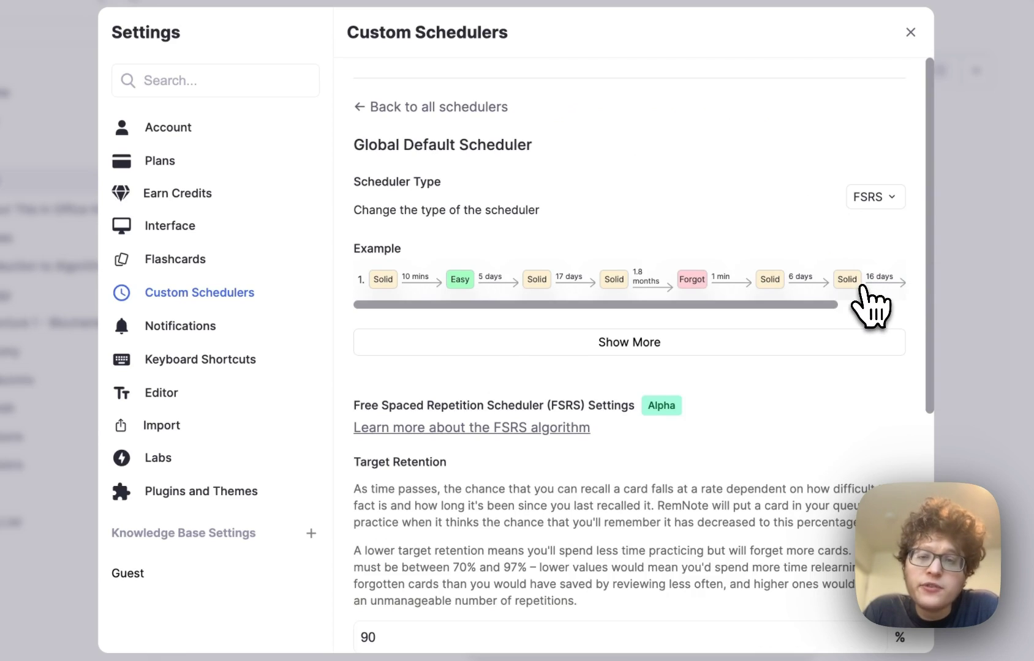
{"action": "left_click", "coordinate": [790, 342]}
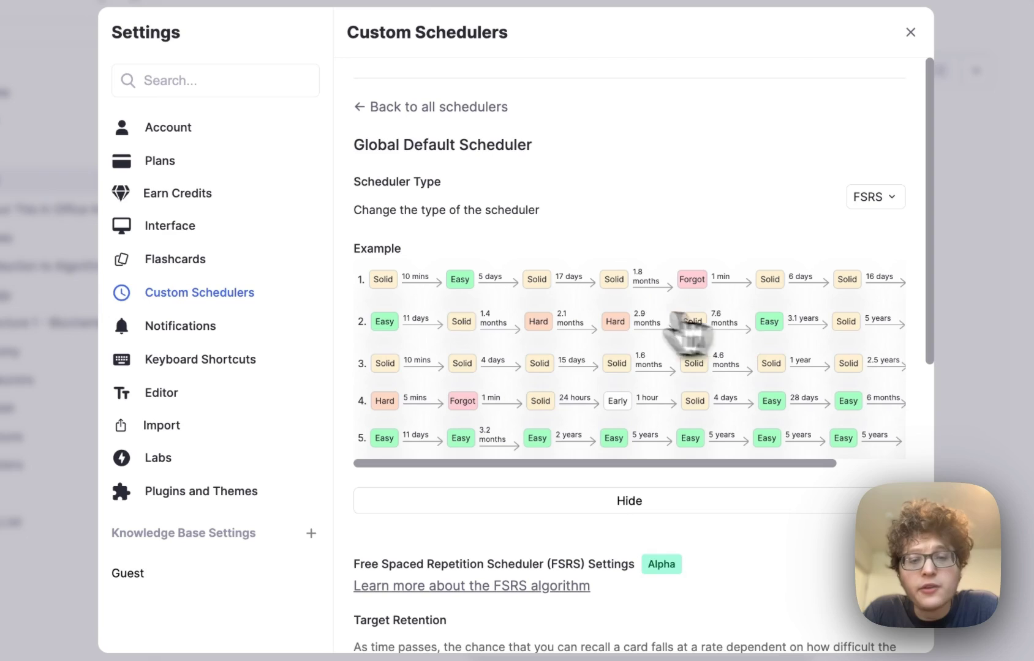
{"action": "scroll", "coordinate": [646, 303], "scroll_direction": "down", "scroll_amount": 8}
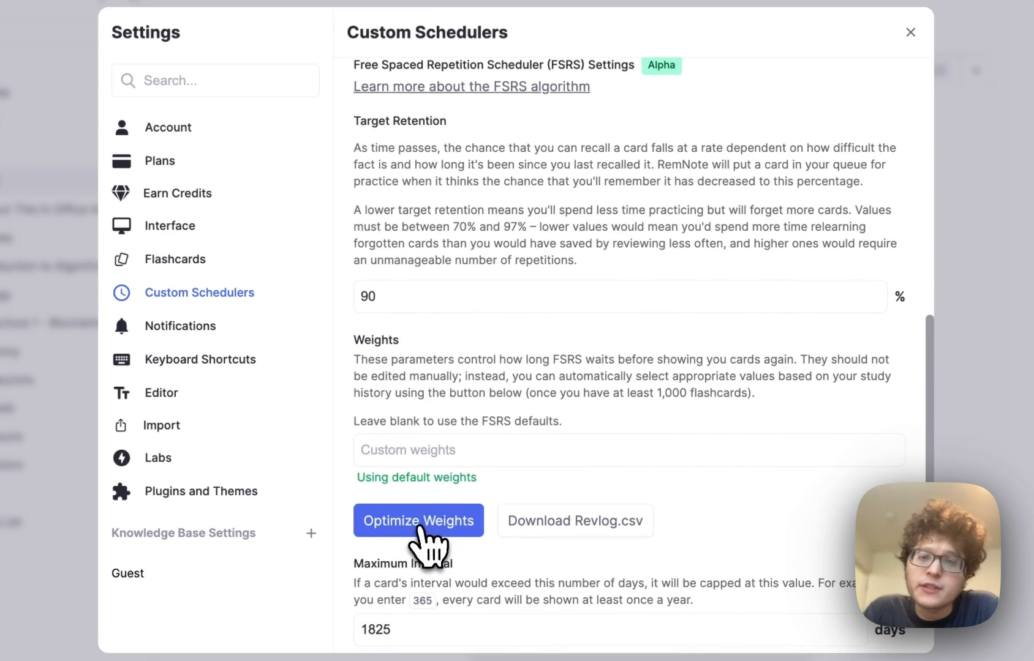
{"action": "scroll", "coordinate": [507, 392], "scroll_direction": "up", "scroll_amount": 1}
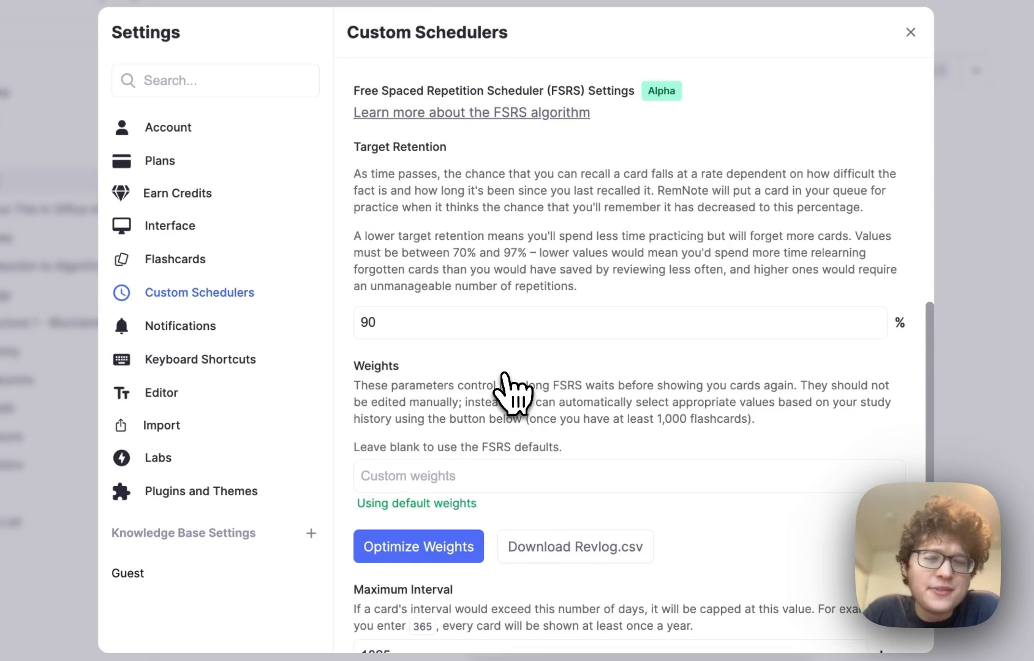
{"action": "scroll", "coordinate": [511, 392], "scroll_direction": "up", "scroll_amount": 8}
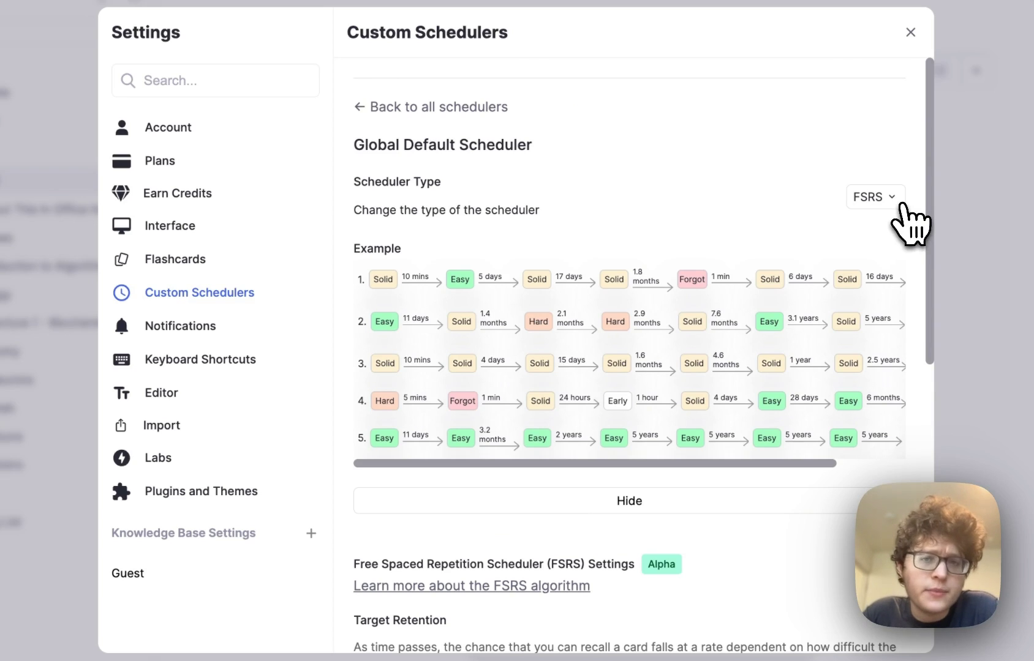
{"action": "left_click", "coordinate": [606, 501]}
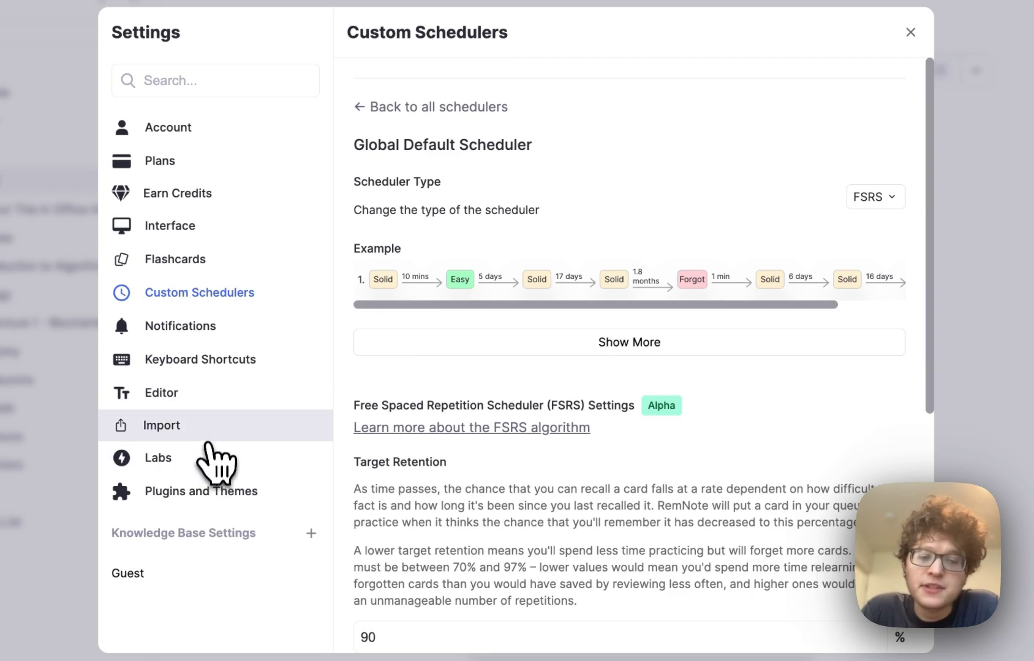
Step: Show the Import settings page listing Anki, Notion, Quizlet, Obsidian and Markdown imports
{"action": "left_click", "coordinate": [205, 428]}
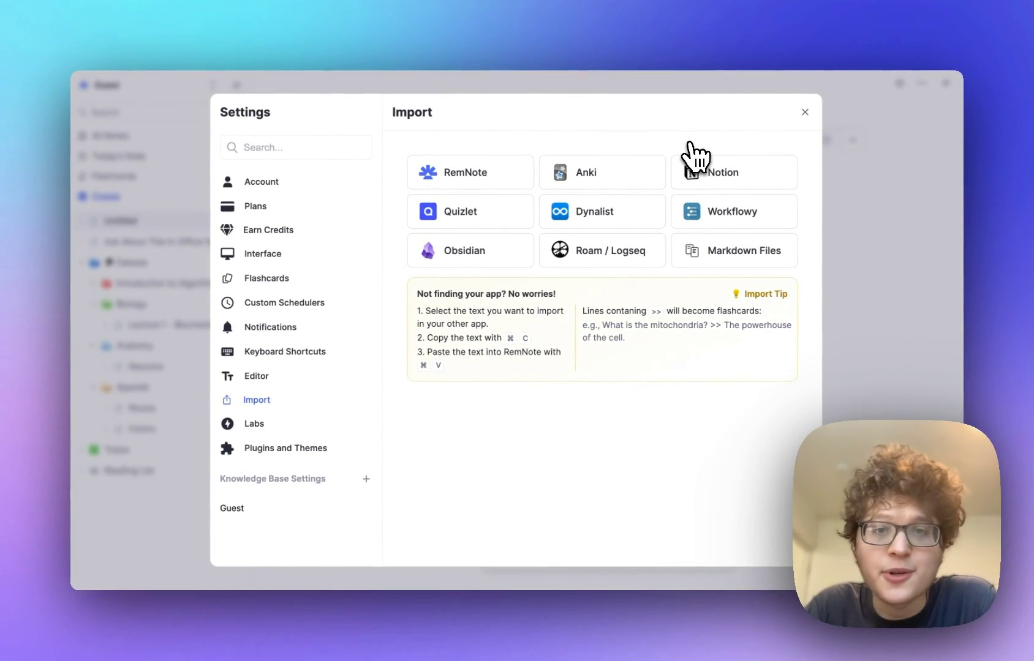
Step: Close Settings and view the Flashcards Cards tab listing all 91 cards
{"action": "left_click", "coordinate": [836, 248]}
{"action": "left_click", "coordinate": [122, 177]}
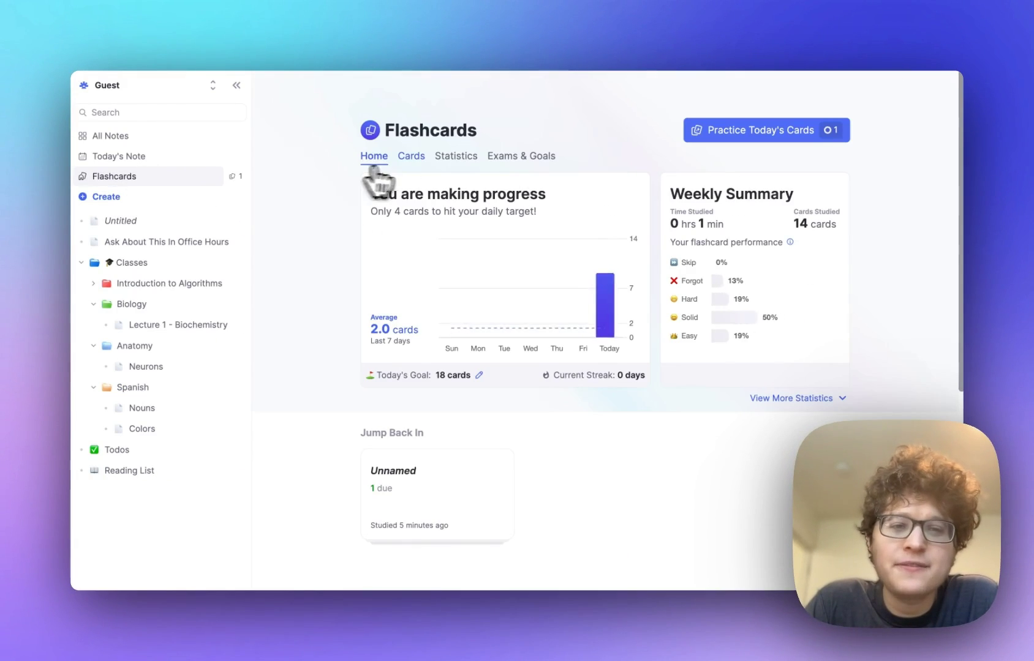
{"action": "left_click", "coordinate": [411, 156]}
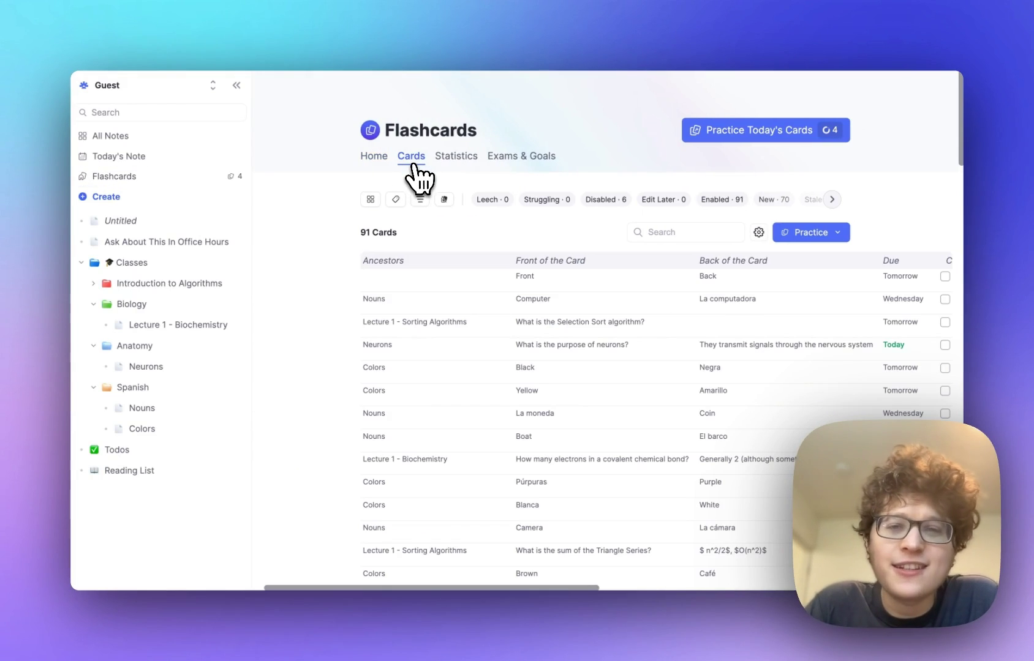